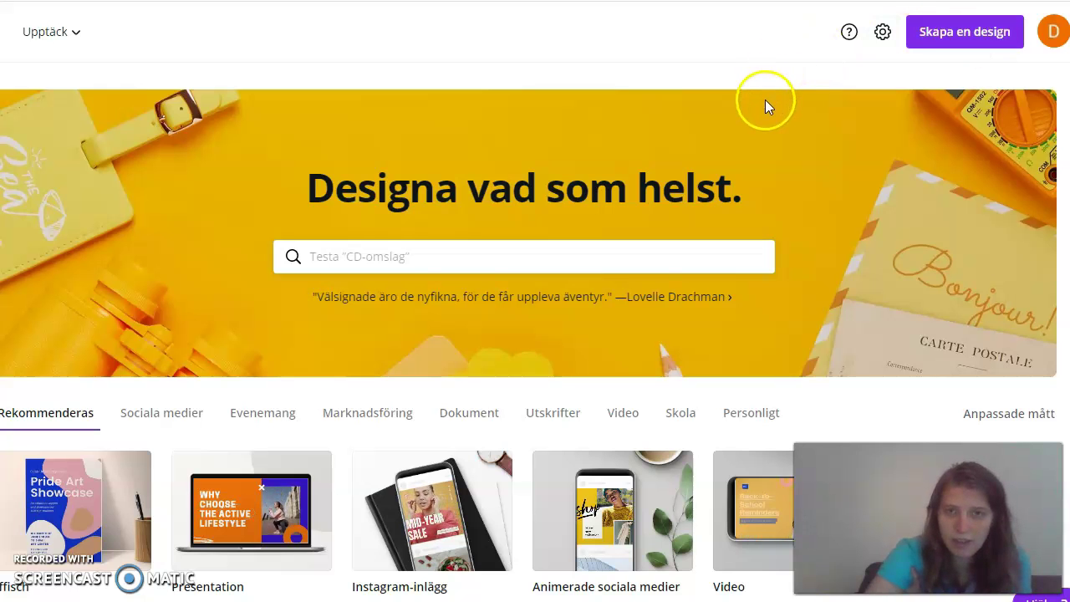
Look through the Canva home page's design types, the existing designs and the presentation template categories.
scroll(765, 102, "down", 3)
scroll(767, 106, "up", 3)
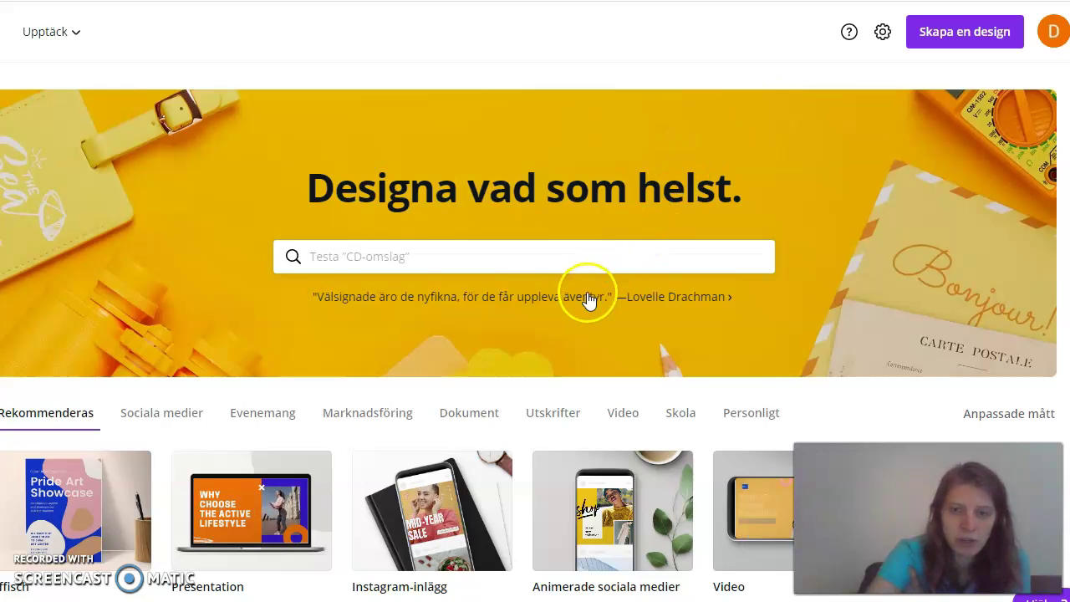
scroll(522, 303, "down", 5)
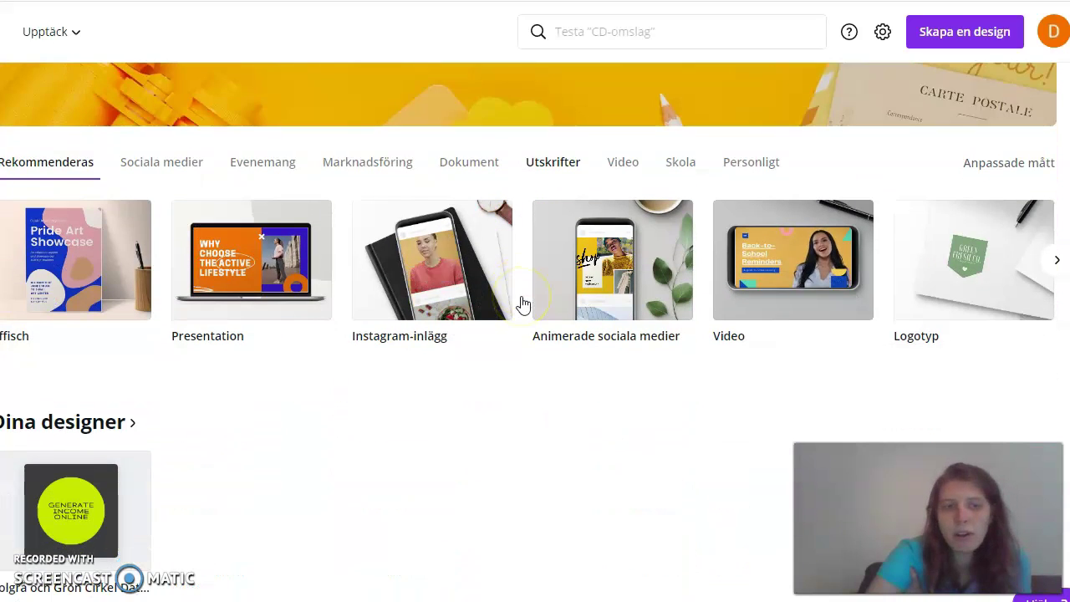
scroll(232, 415, "down", 2)
scroll(246, 418, "down", 3)
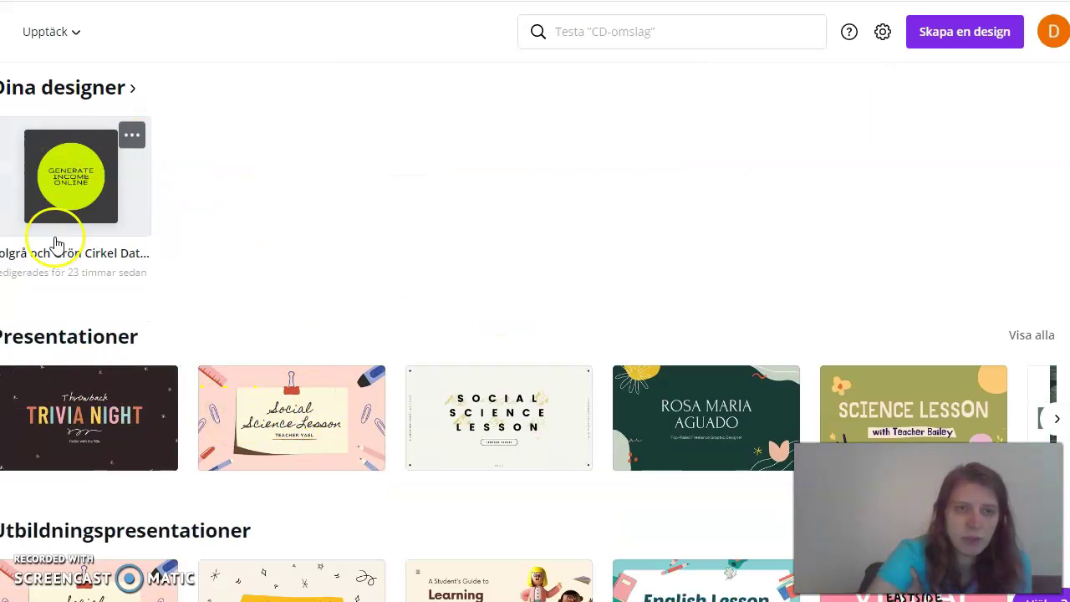
scroll(387, 338, "down", 1)
scroll(334, 381, "down", 3)
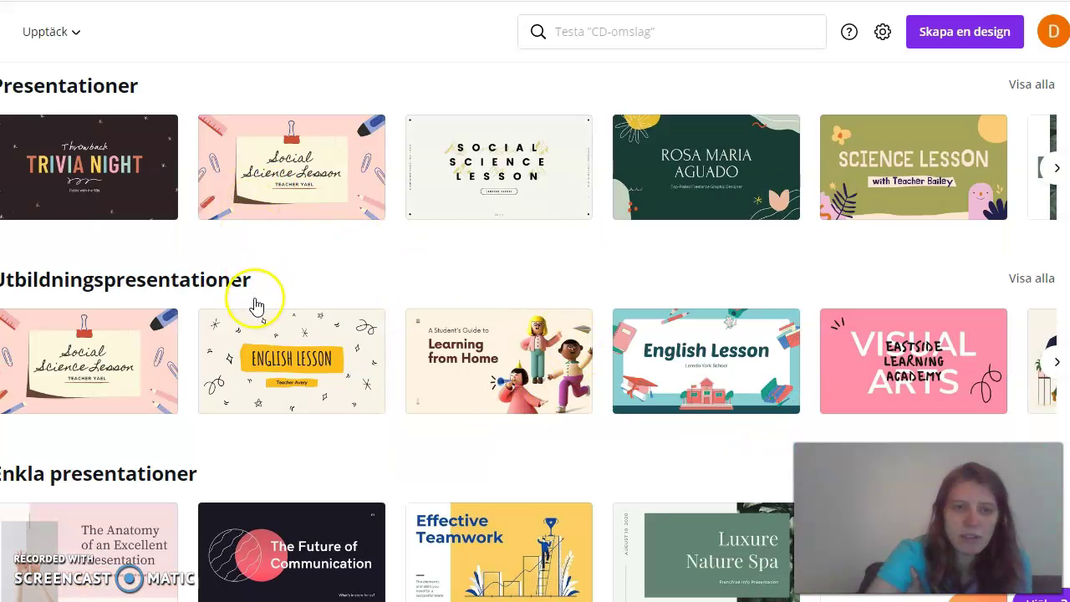
scroll(248, 449, "down", 2)
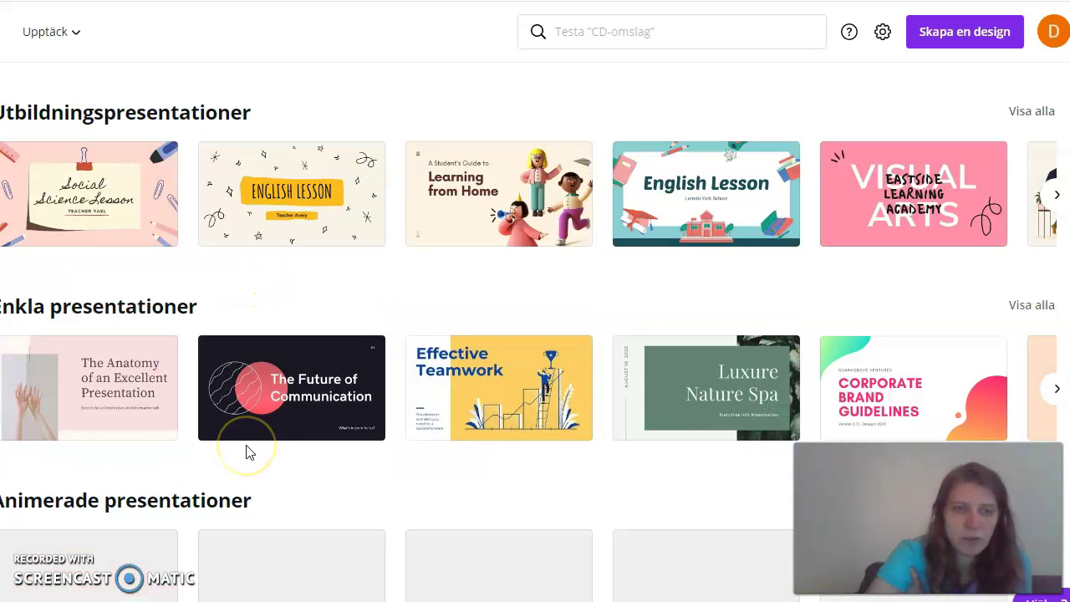
scroll(207, 415, "down", 2)
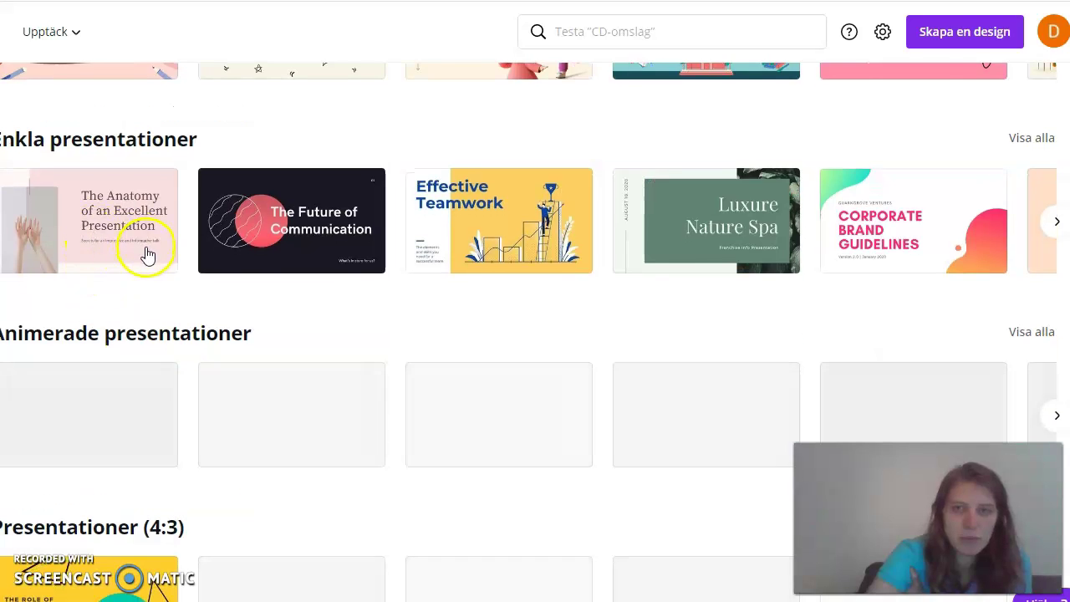
scroll(179, 242, "up", 3)
scroll(167, 293, "up", 2)
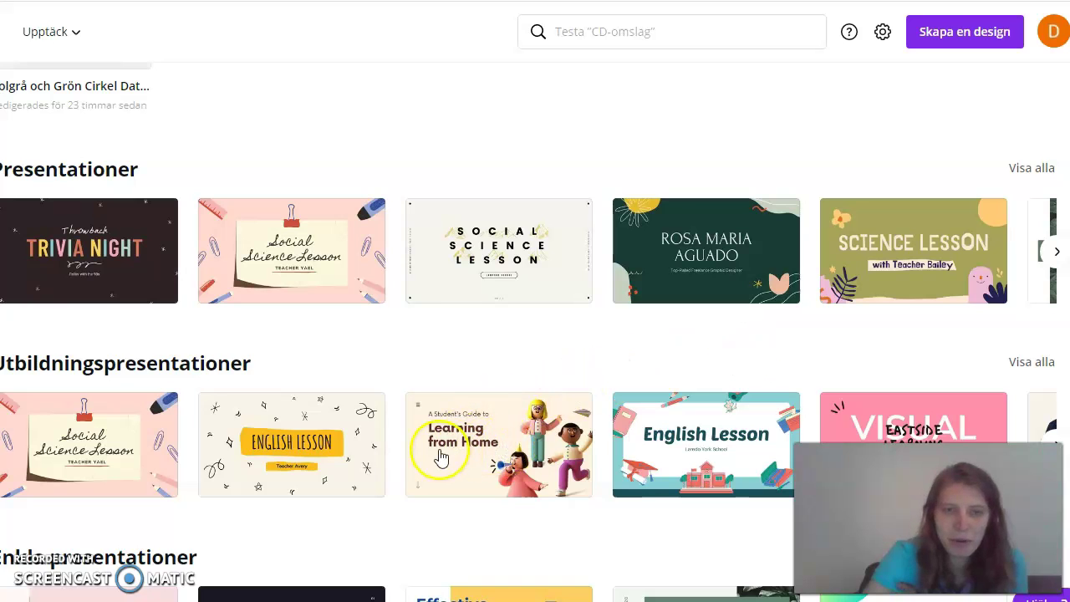
scroll(432, 301, "up", 4)
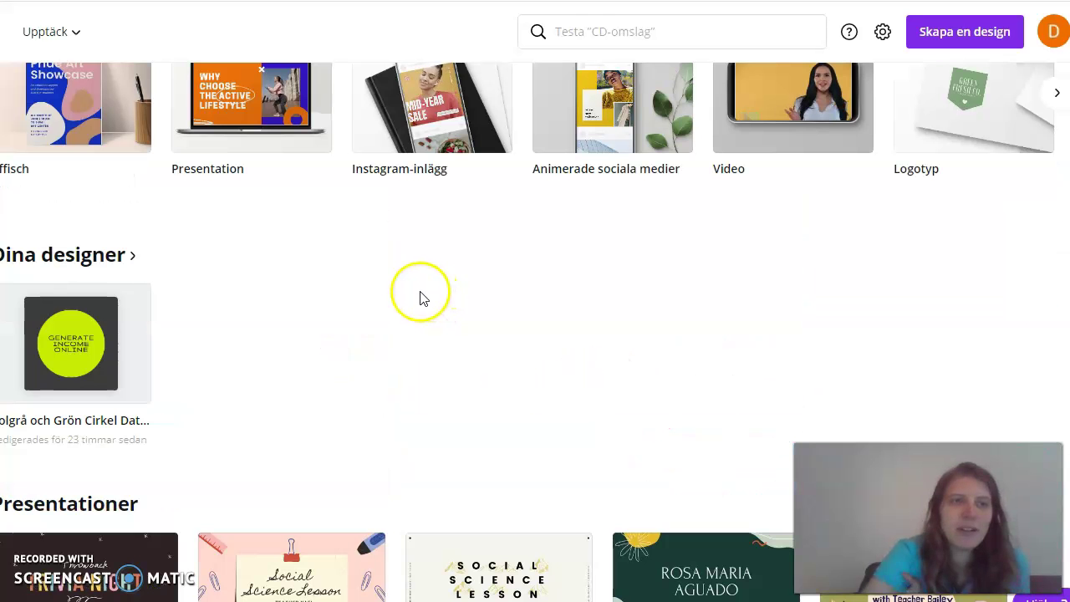
scroll(416, 306, "up", 1)
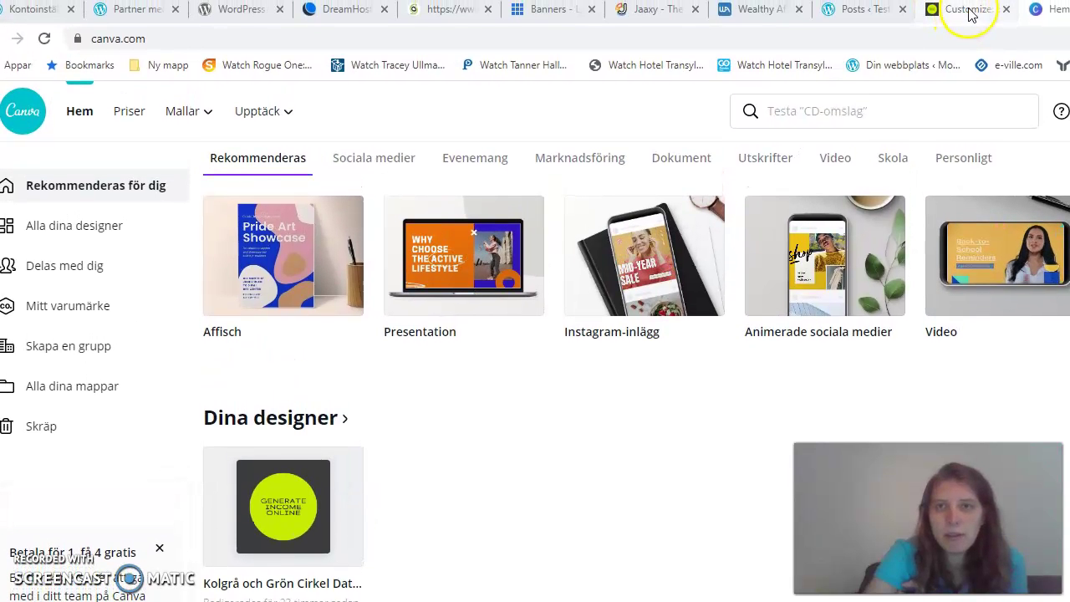
Switch to the WordPress customizer of the Generate Income Online site to view the logo in its header.
left_click(968, 10)
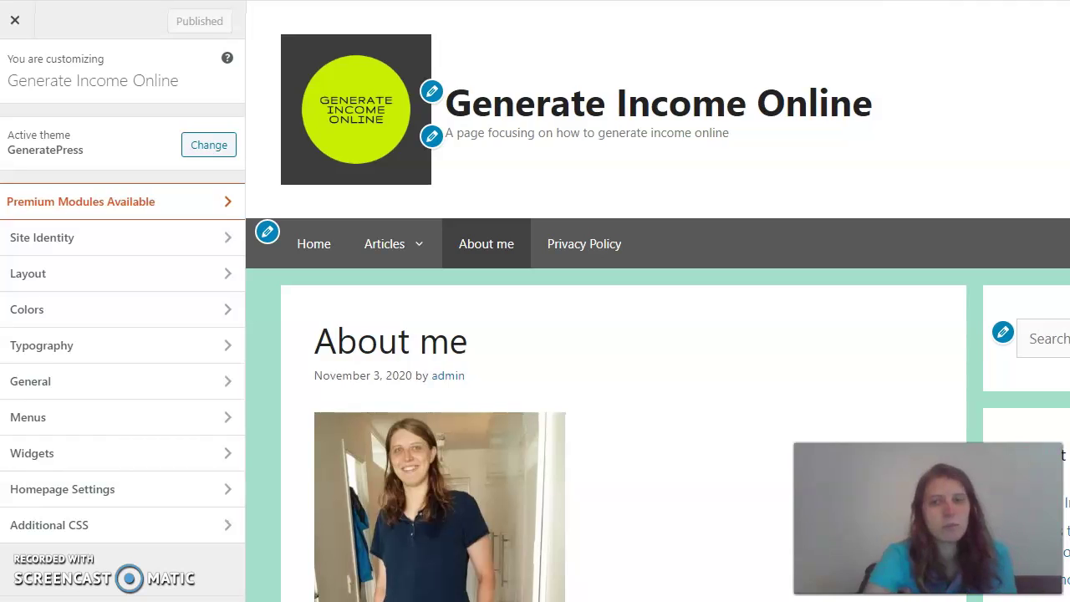
left_click(431, 92)
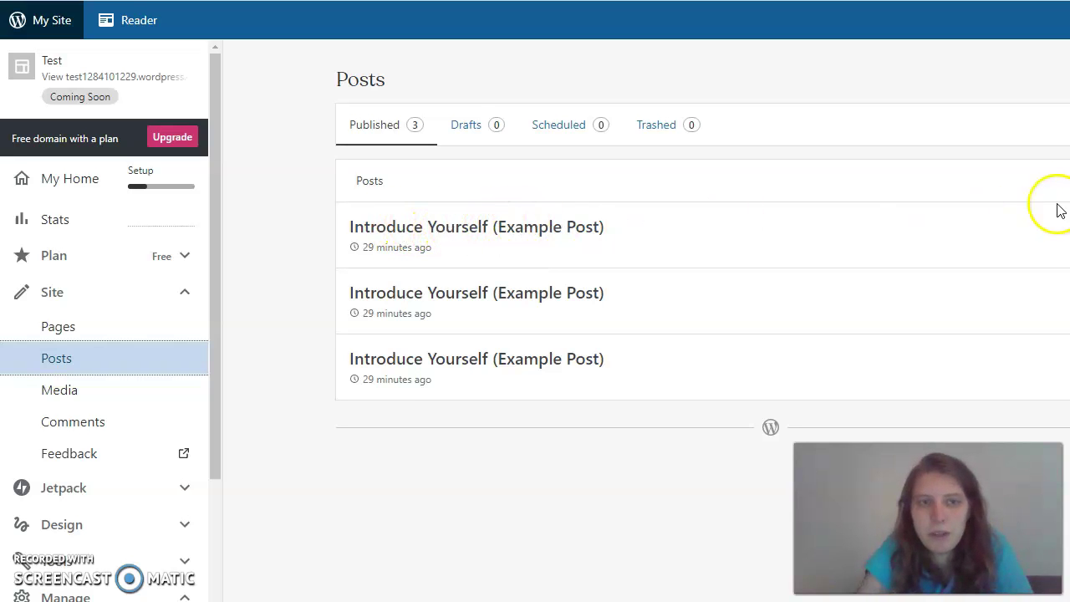
Open the first "Introduce Yourself (Example Post)" from the test site's posts and examine how its paragraphs and lists are laid out.
left_click(549, 236)
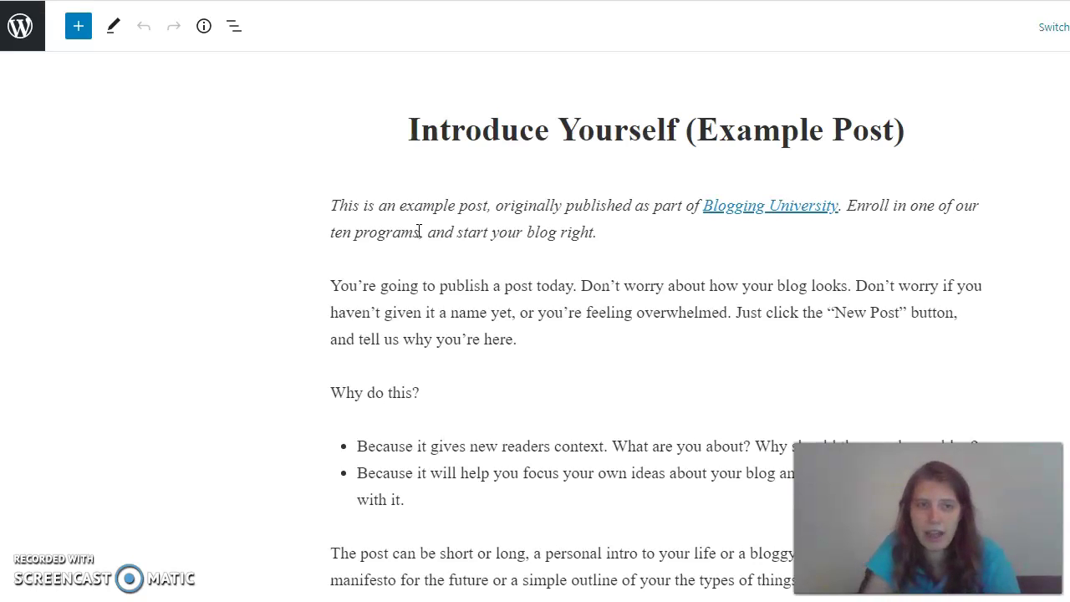
scroll(470, 284, "down", 5)
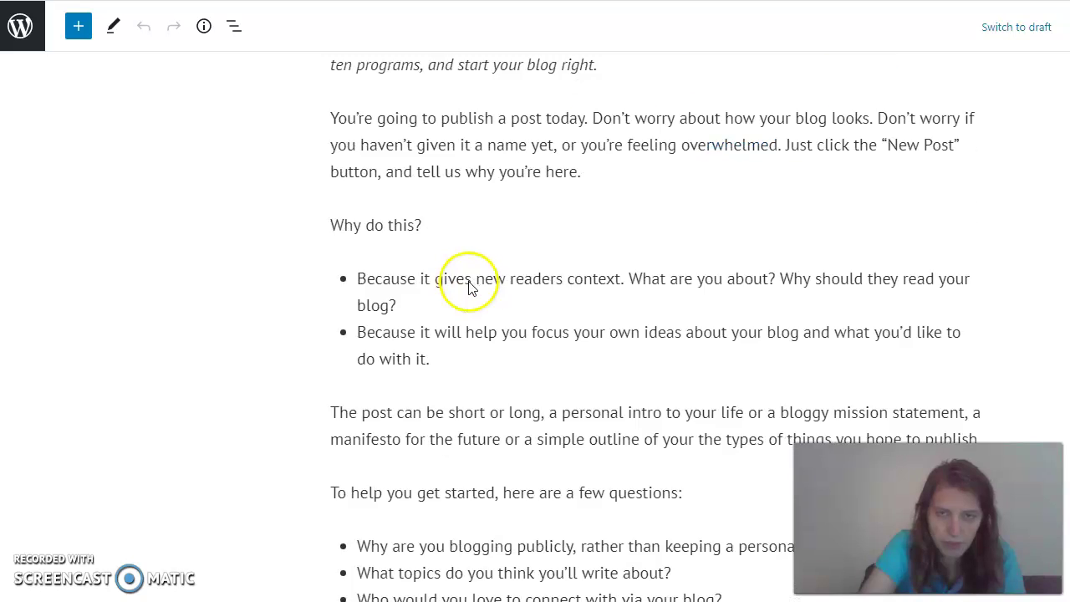
scroll(471, 289, "up", 4)
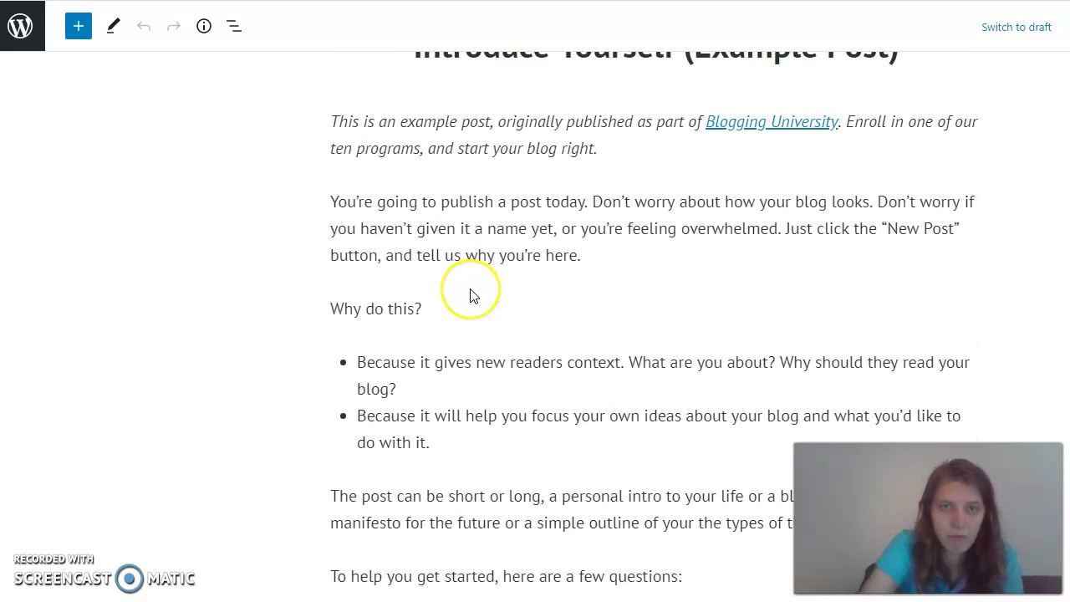
scroll(471, 293, "up", 1)
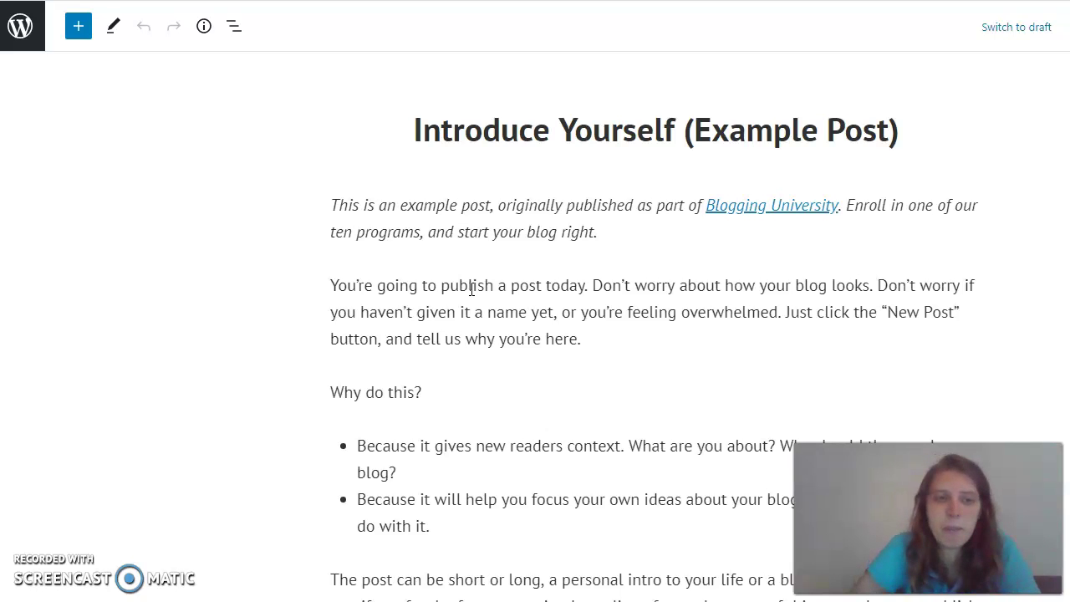
scroll(472, 292, "down", 3)
scroll(468, 326, "up", 2)
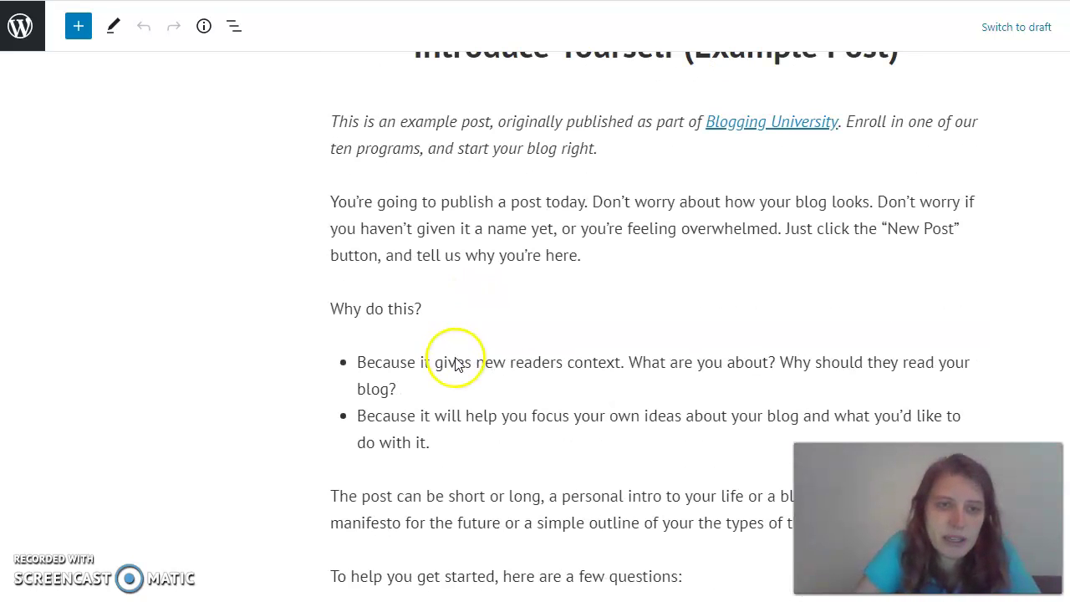
scroll(333, 120, "up", 1)
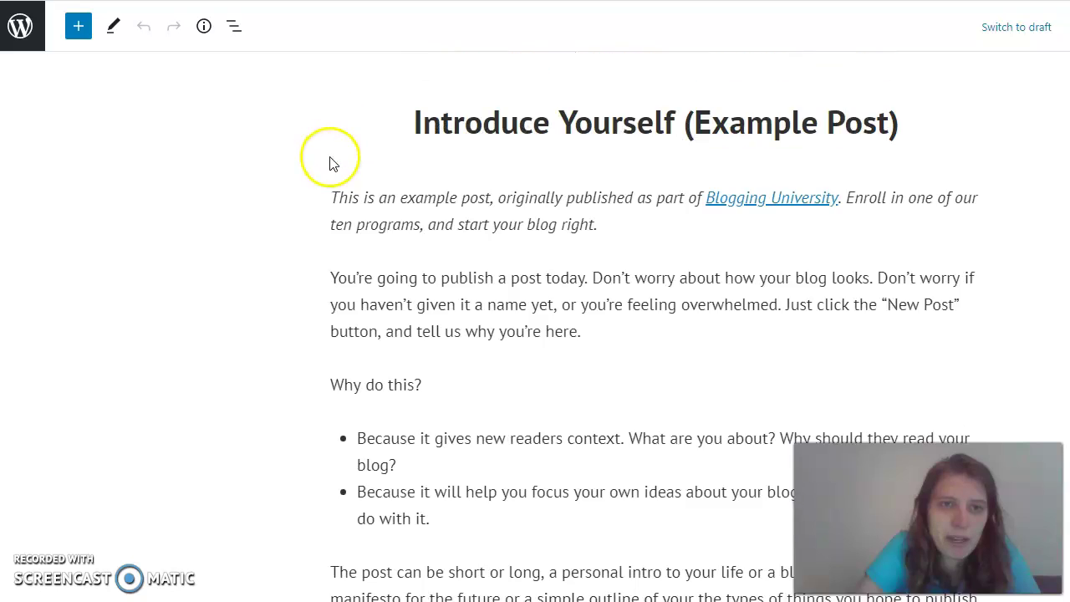
scroll(329, 164, "down", 1)
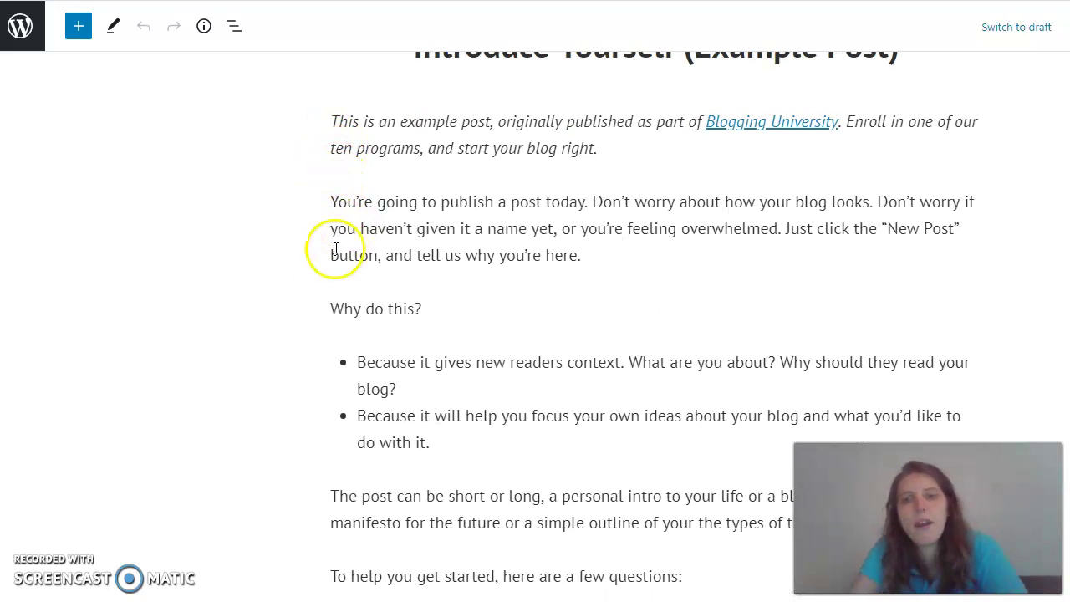
scroll(389, 373, "down", 3)
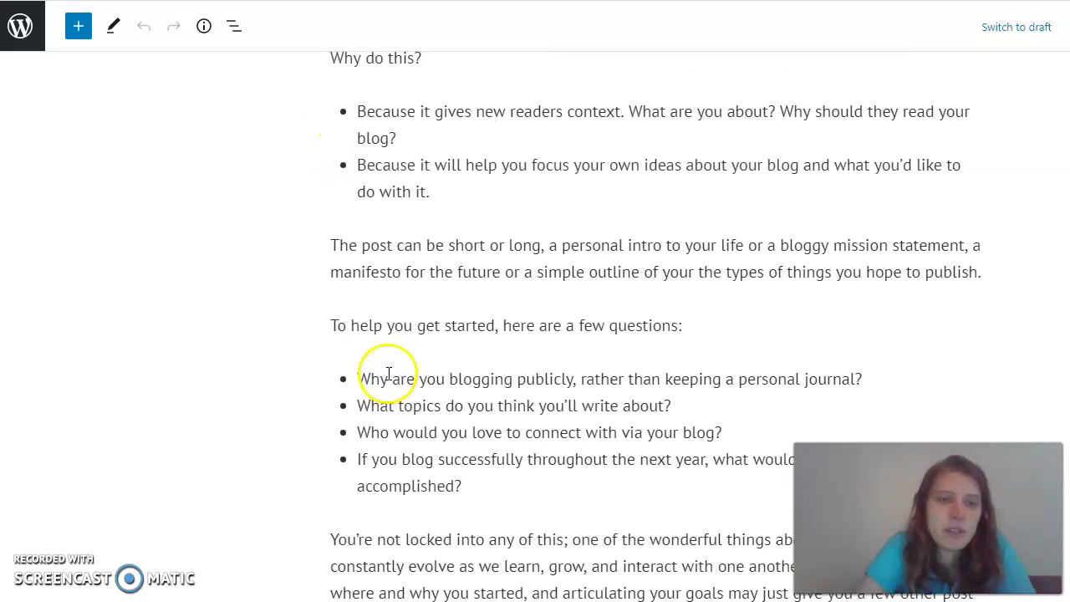
scroll(387, 378, "down", 5)
scroll(387, 380, "down", 2)
scroll(387, 383, "up", 10)
scroll(389, 385, "down", 3)
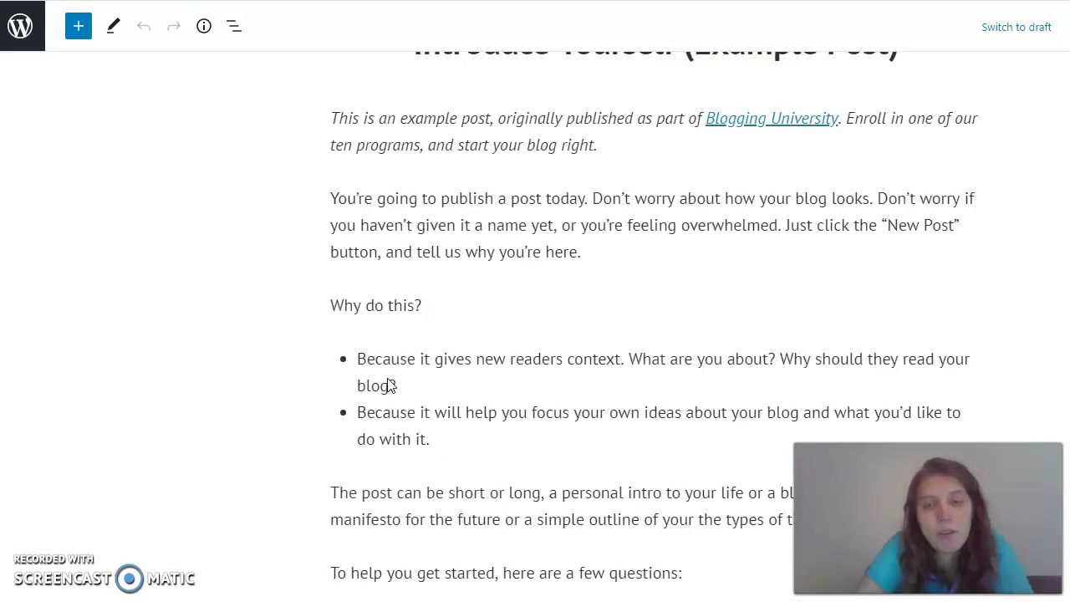
scroll(388, 380, "up", 3)
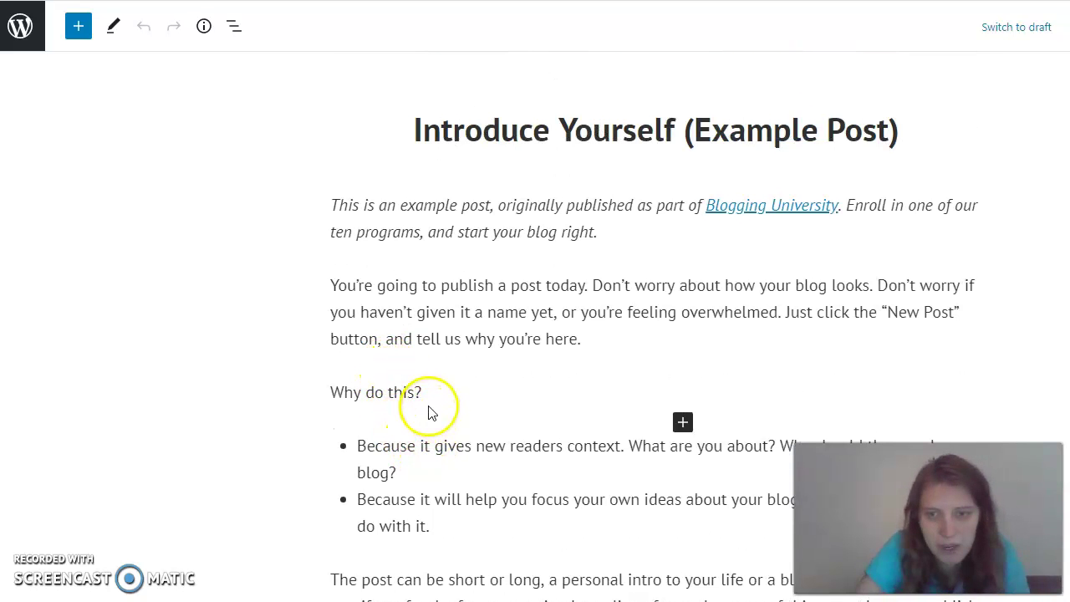
scroll(423, 403, "down", 4)
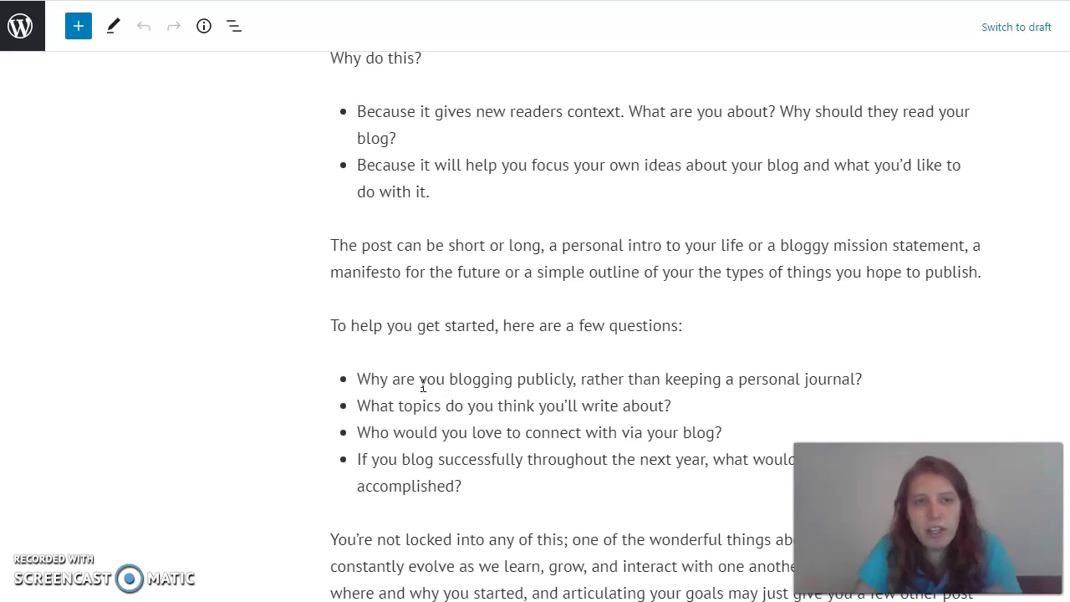
scroll(428, 389, "up", 3)
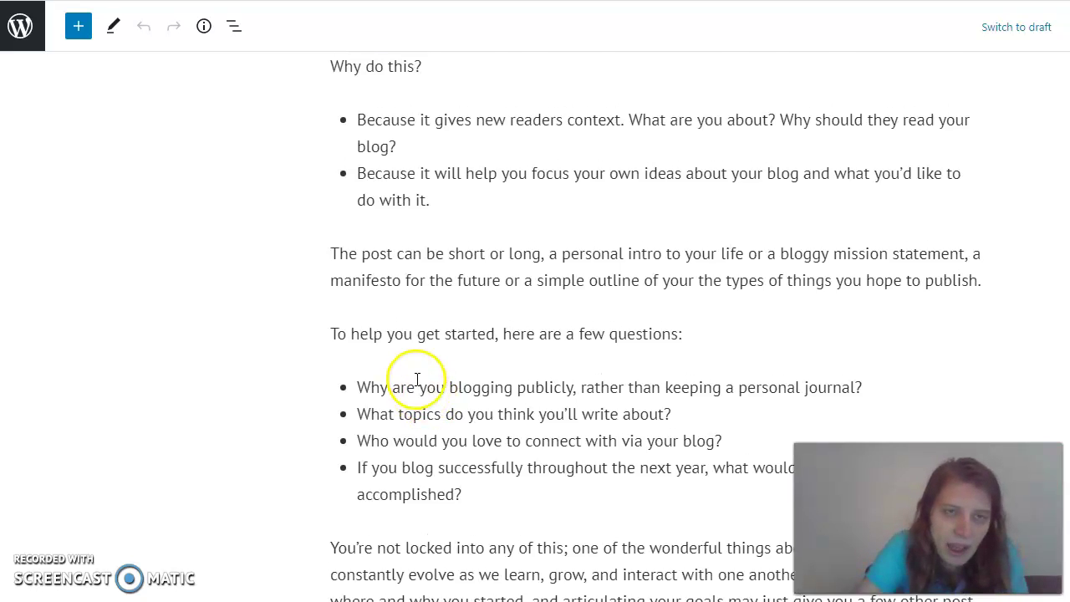
Place the text cursor at the end of the paragraph starting "You're going to publish a post today".
left_click_drag(330, 199, 554, 255)
left_click(585, 256)
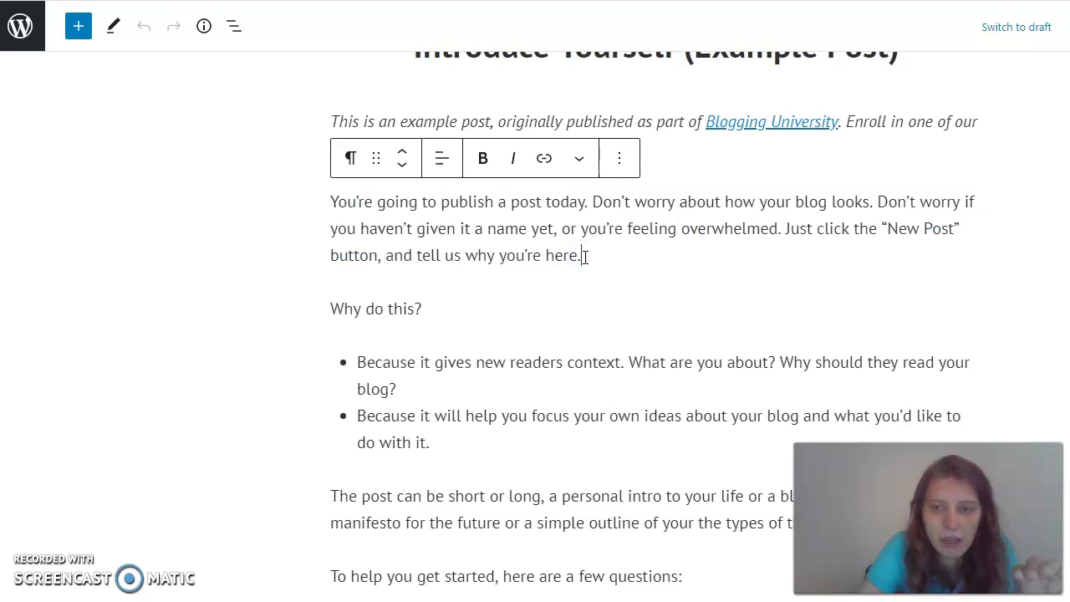
left_click(585, 255)
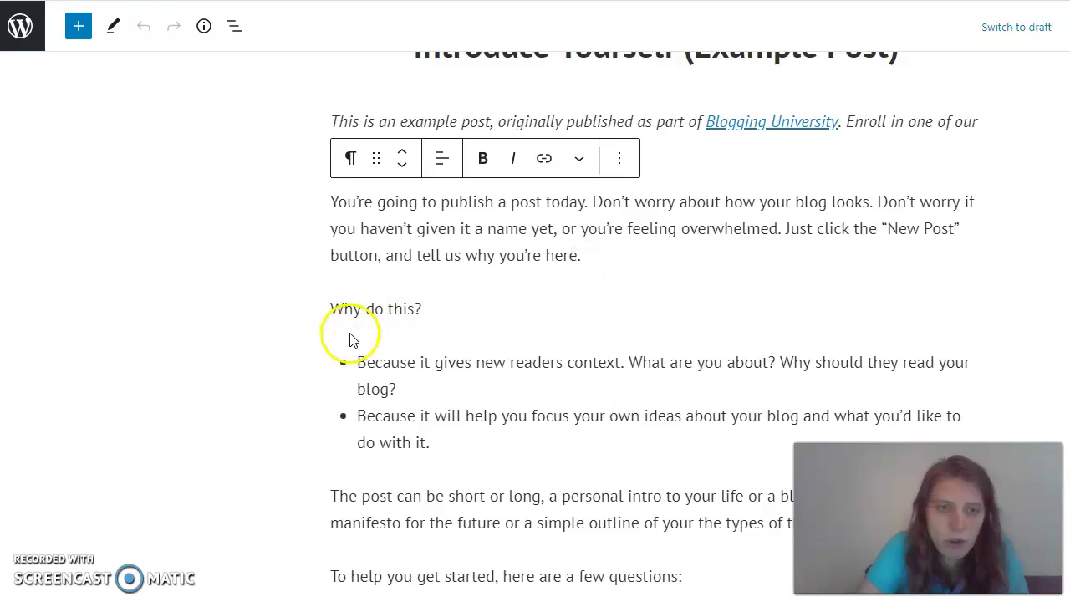
Examine the rest of the example post down to its closing paragraph and return to the "Why do this?" list.
scroll(349, 339, "down", 4)
scroll(351, 334, "down", 2)
scroll(351, 334, "down", 3)
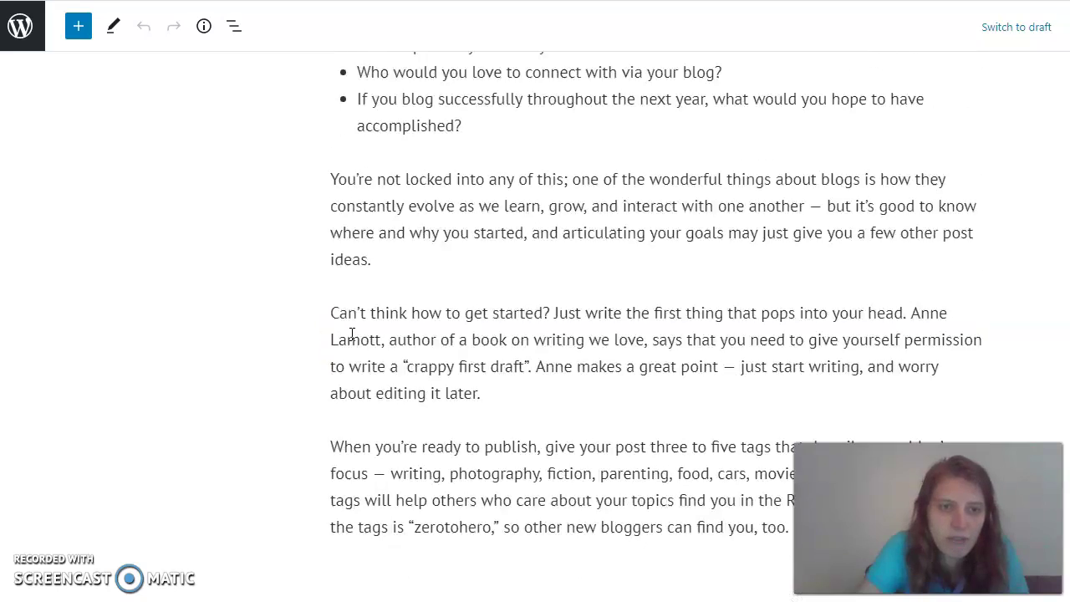
scroll(351, 243, "down", 1)
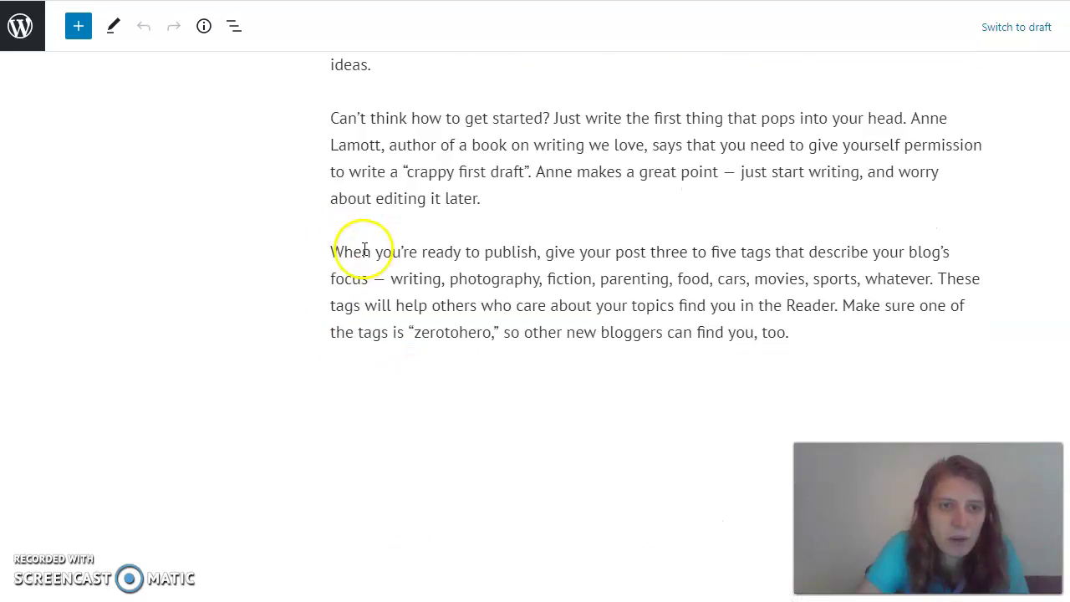
scroll(356, 249, "up", 2)
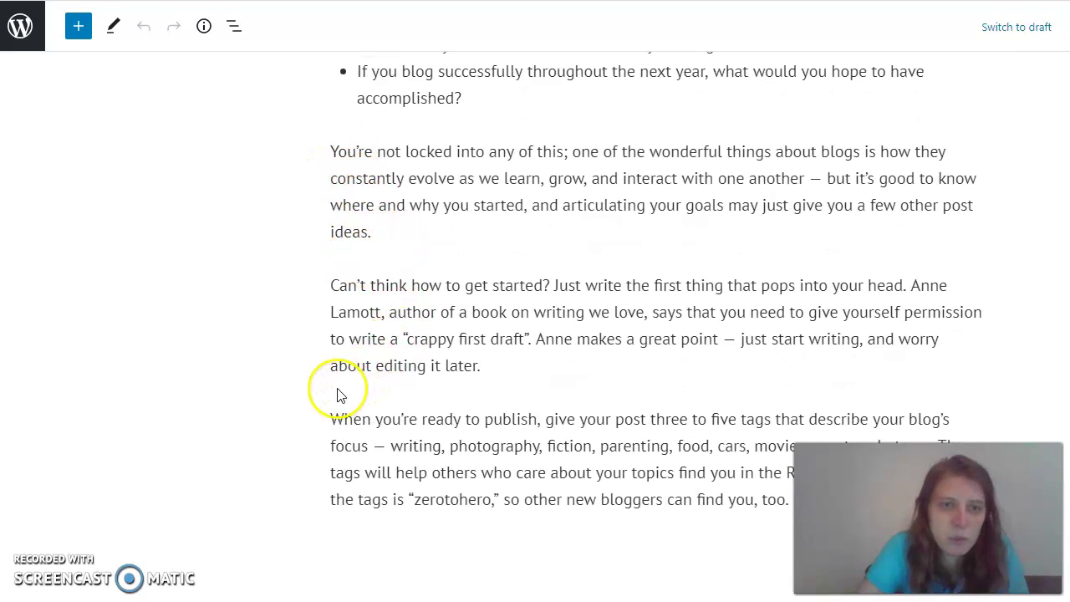
mouse_move(340, 395)
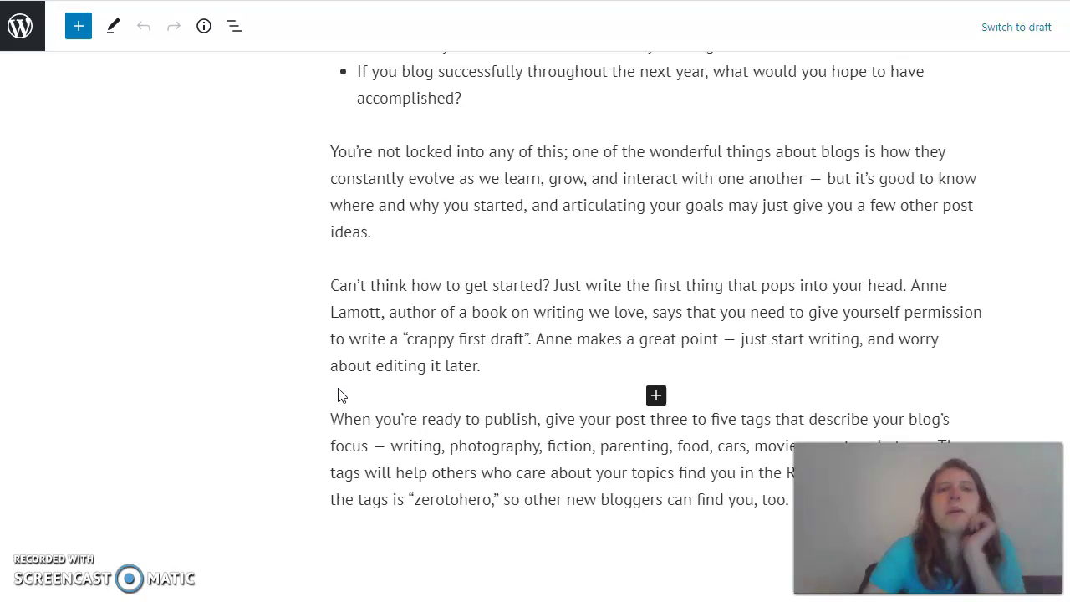
scroll(363, 393, "up", 7)
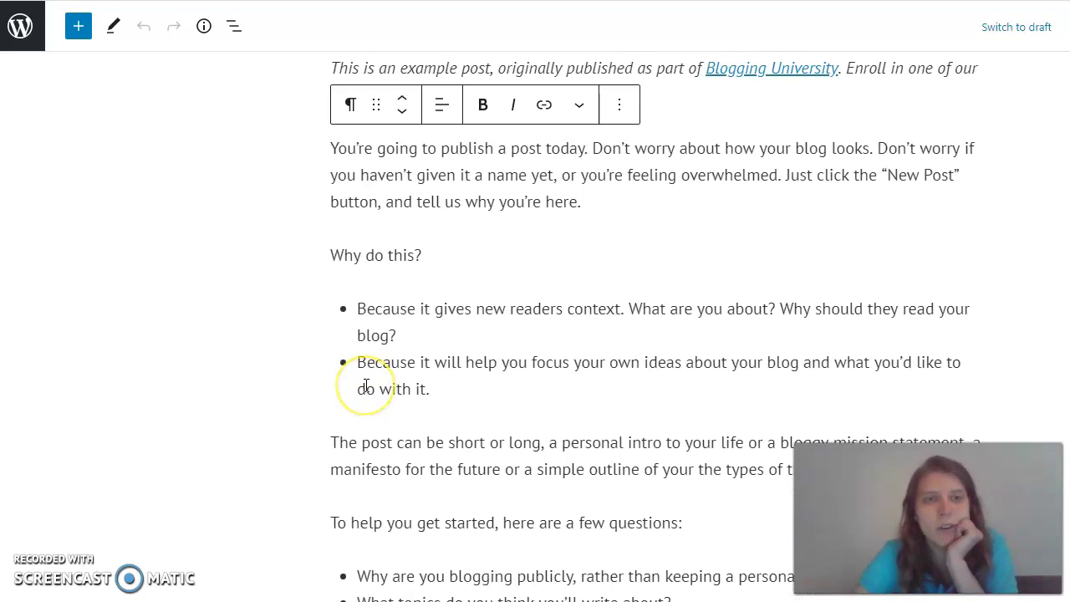
scroll(365, 385, "up", 2)
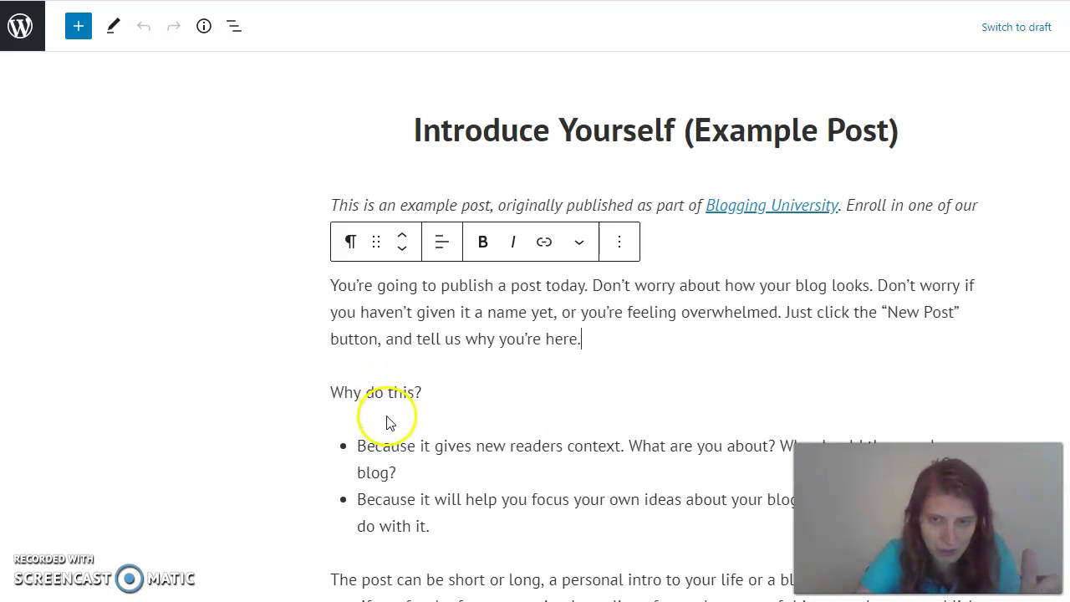
scroll(387, 423, "down", 6)
scroll(389, 418, "down", 1)
scroll(389, 418, "up", 3)
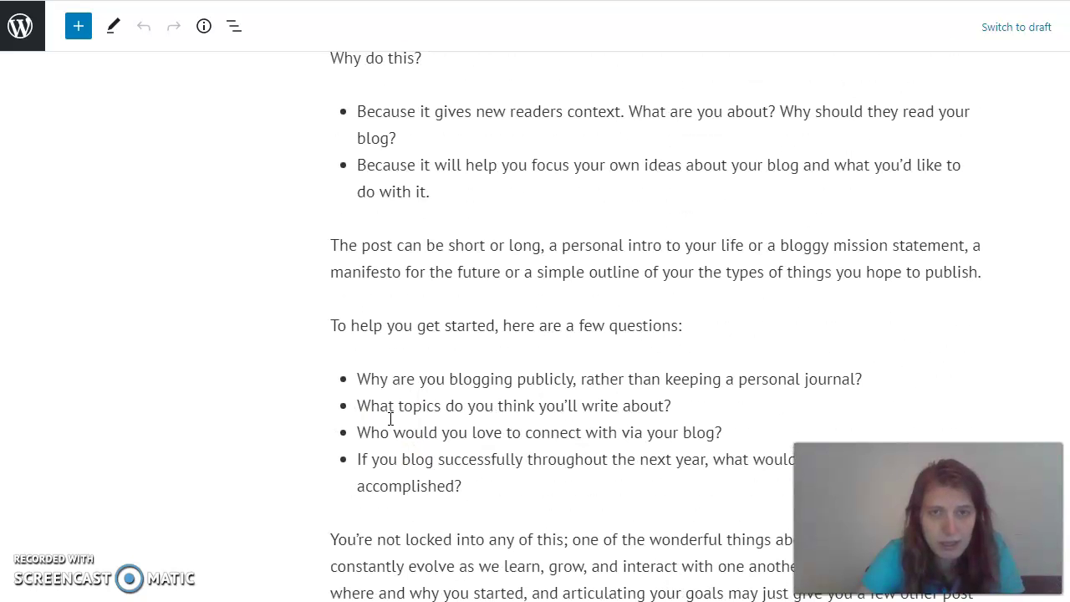
scroll(391, 418, "up", 2)
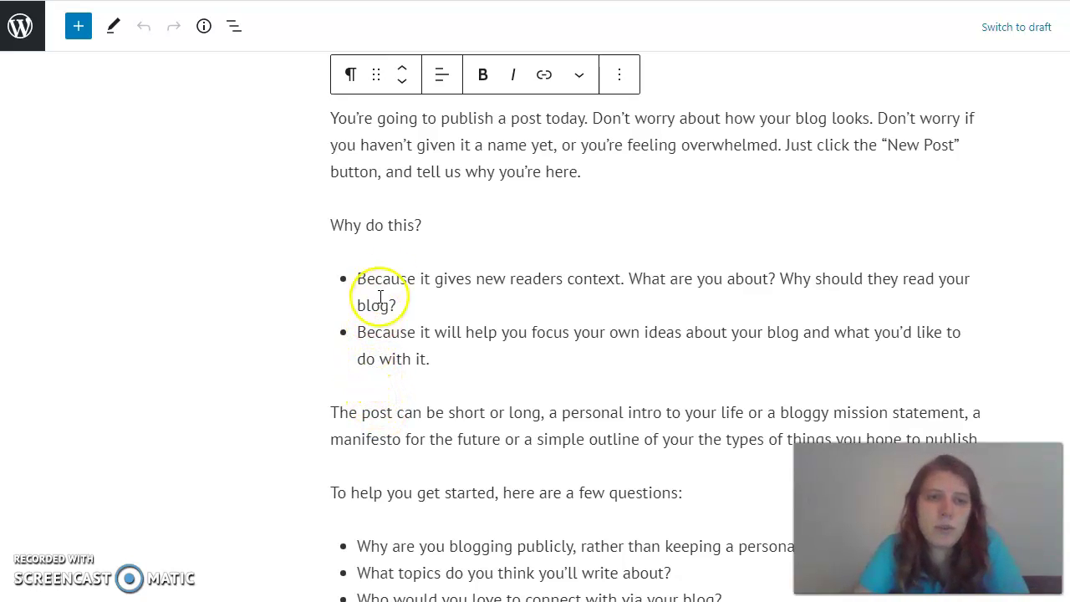
left_click(442, 358)
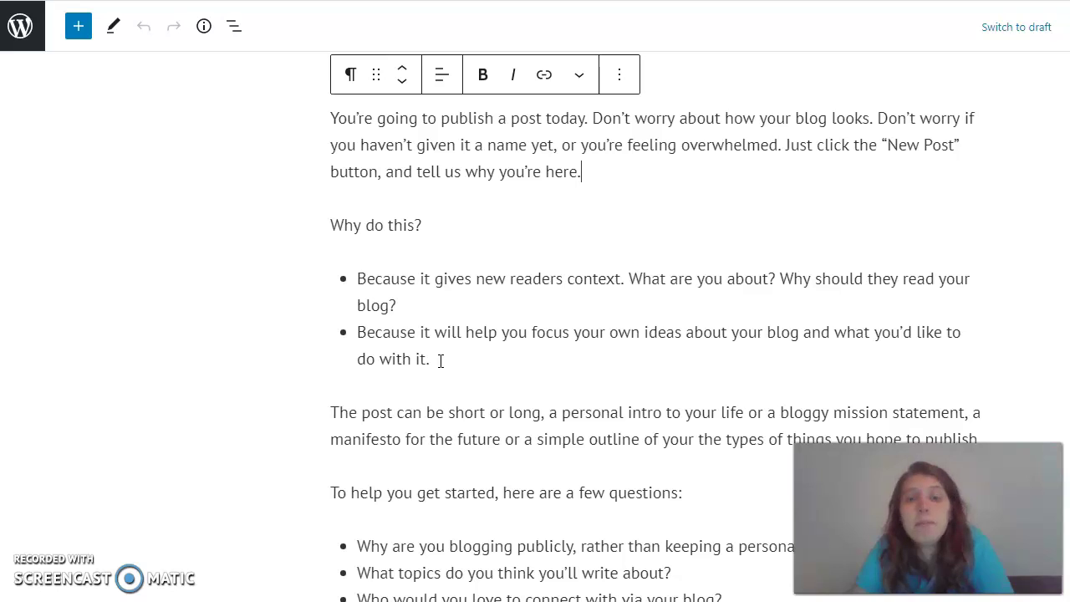
left_click(451, 362)
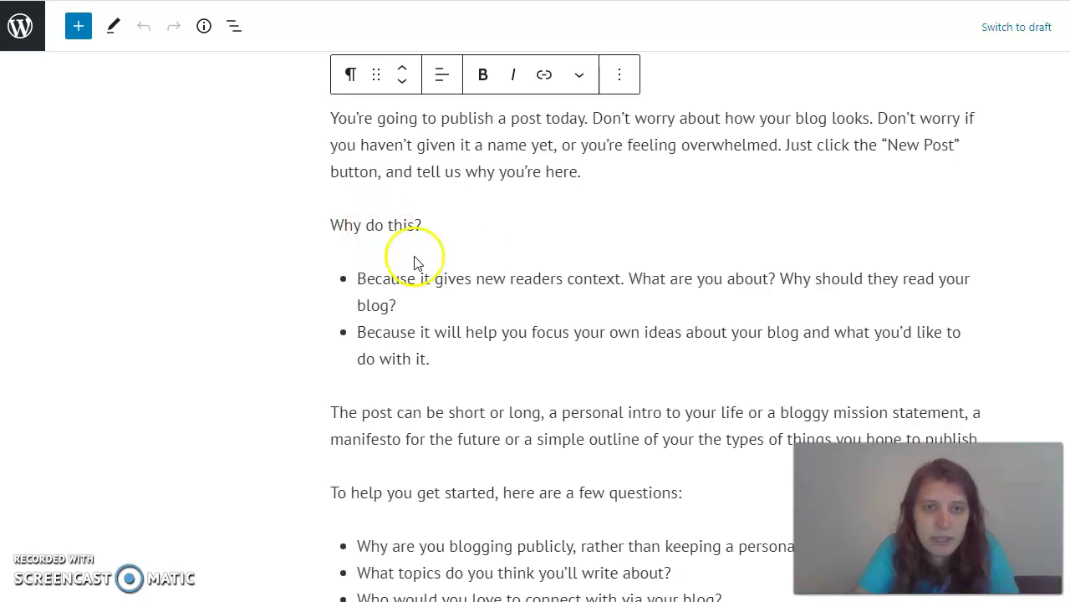
Look through the example post from its title past the question list to the closing paragraph about tags.
scroll(432, 310, "up", 2)
scroll(565, 320, "down", 4)
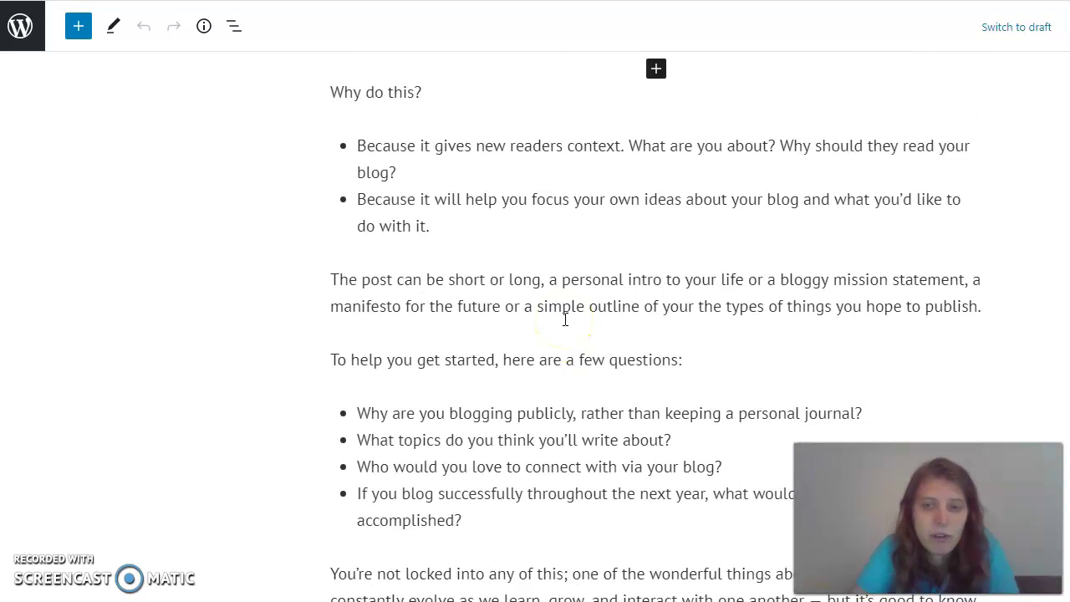
scroll(564, 320, "up", 3)
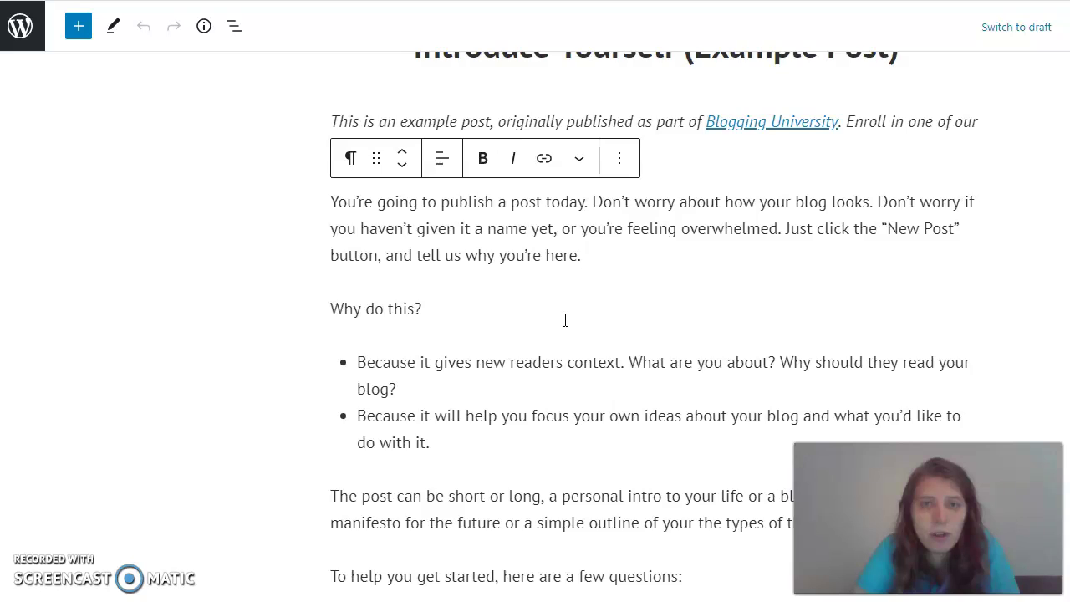
scroll(565, 320, "up", 1)
left_click(539, 288)
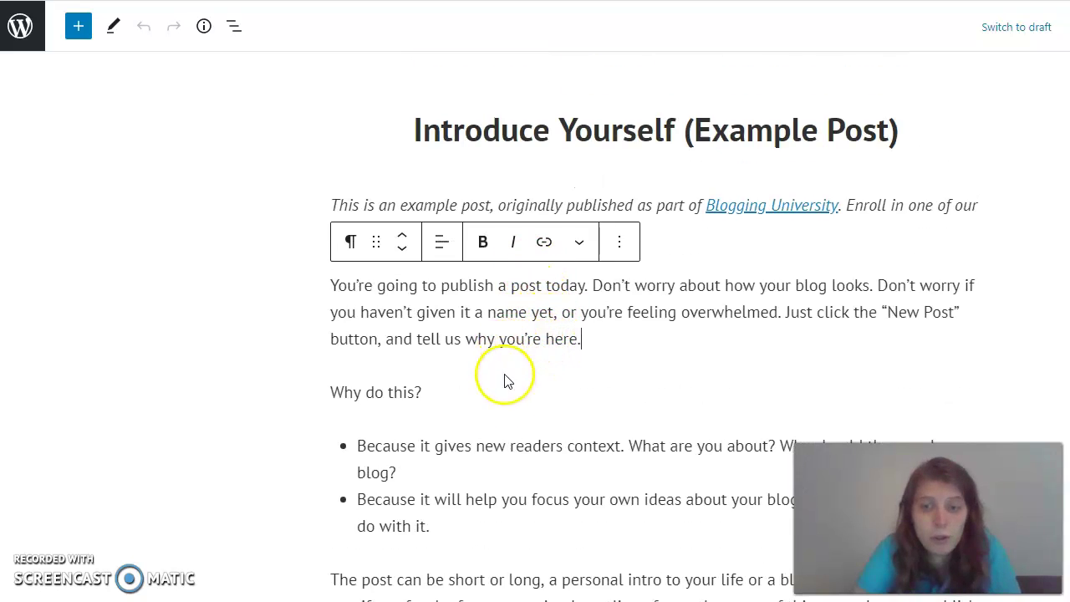
scroll(510, 384, "down", 7)
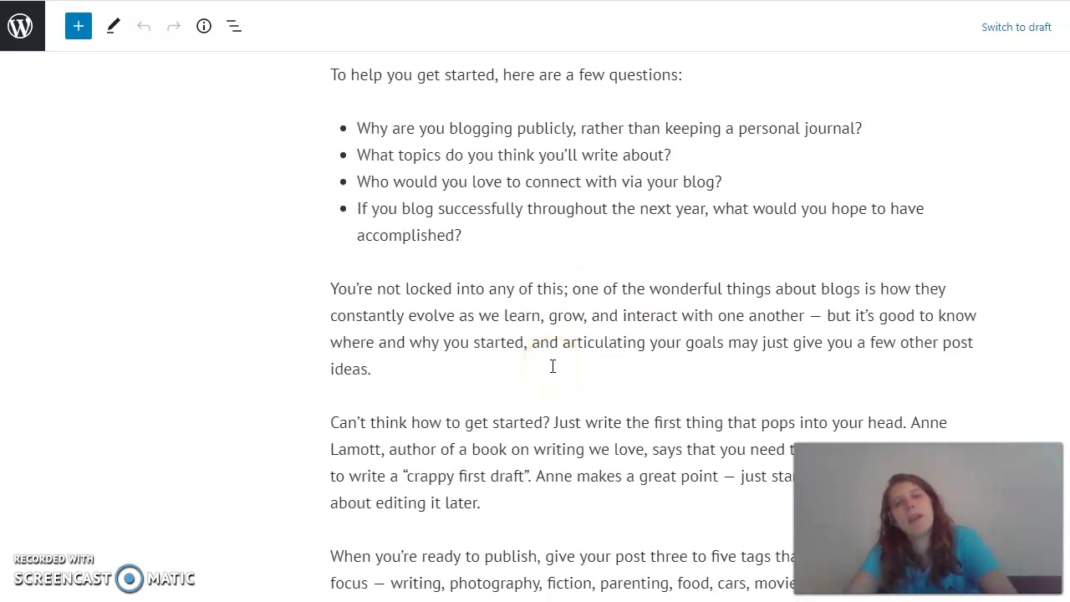
left_click(441, 241)
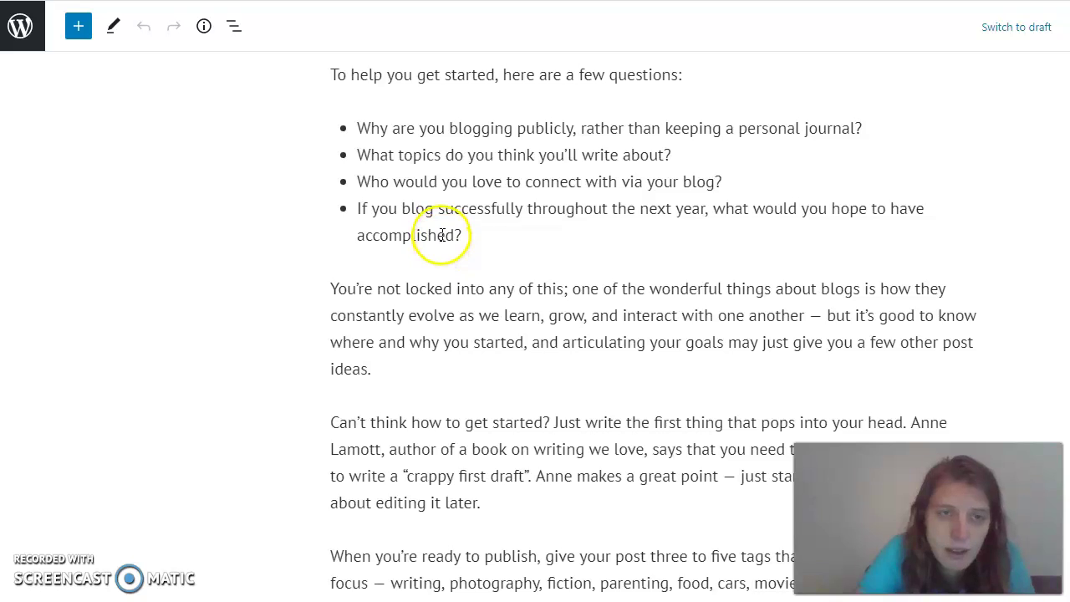
scroll(467, 376, "down", 3)
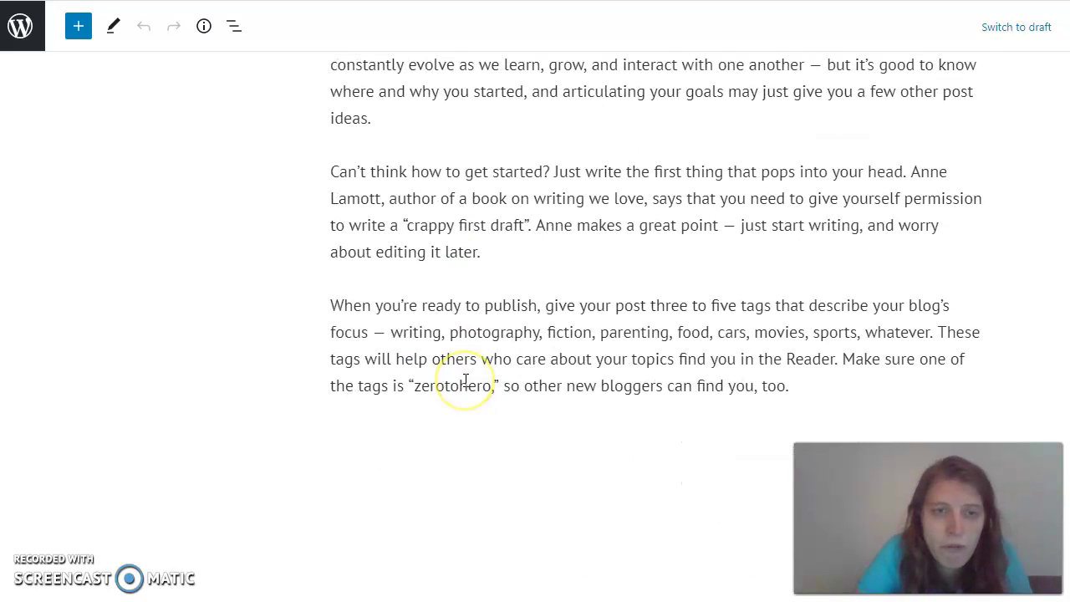
scroll(465, 351, "up", 2)
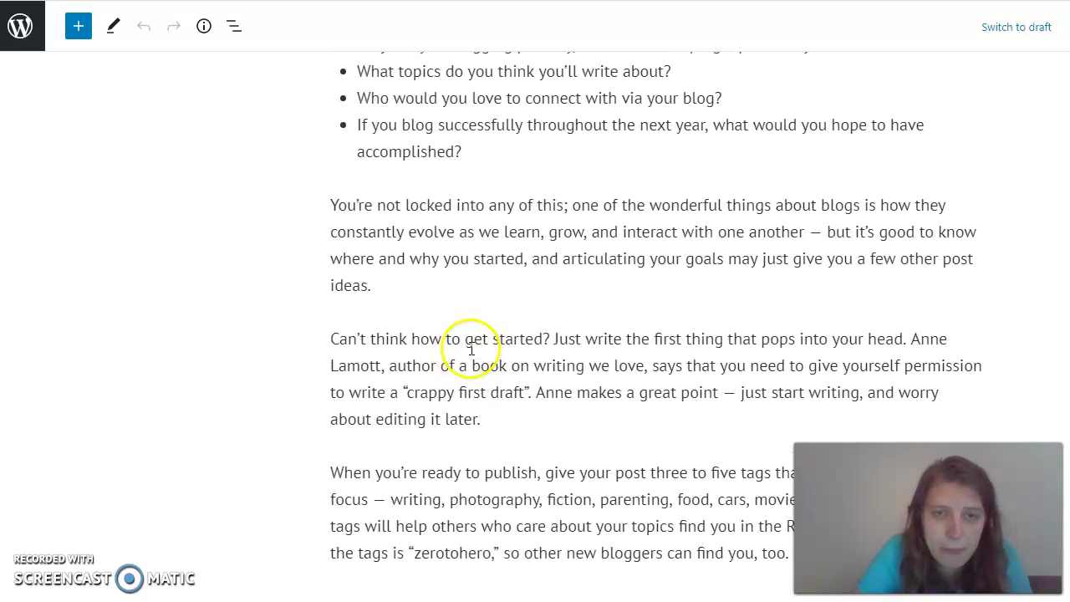
Select "Just write" in the "Can't think how to get started?" paragraph, open link entry for it and dismiss the AVG pop-up.
left_click_drag(554, 338, 616, 339)
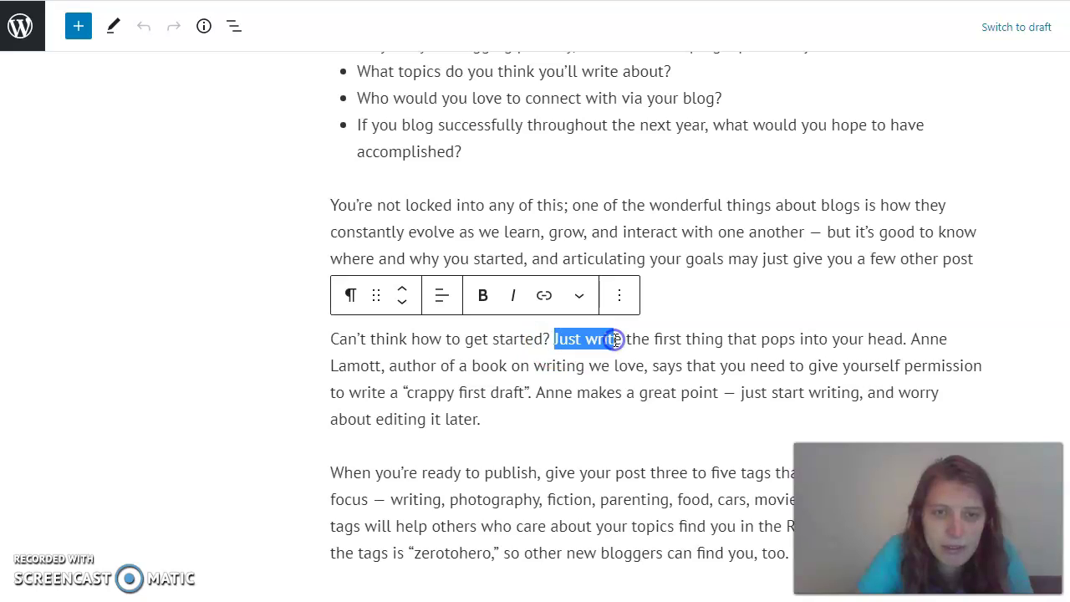
left_click(544, 296)
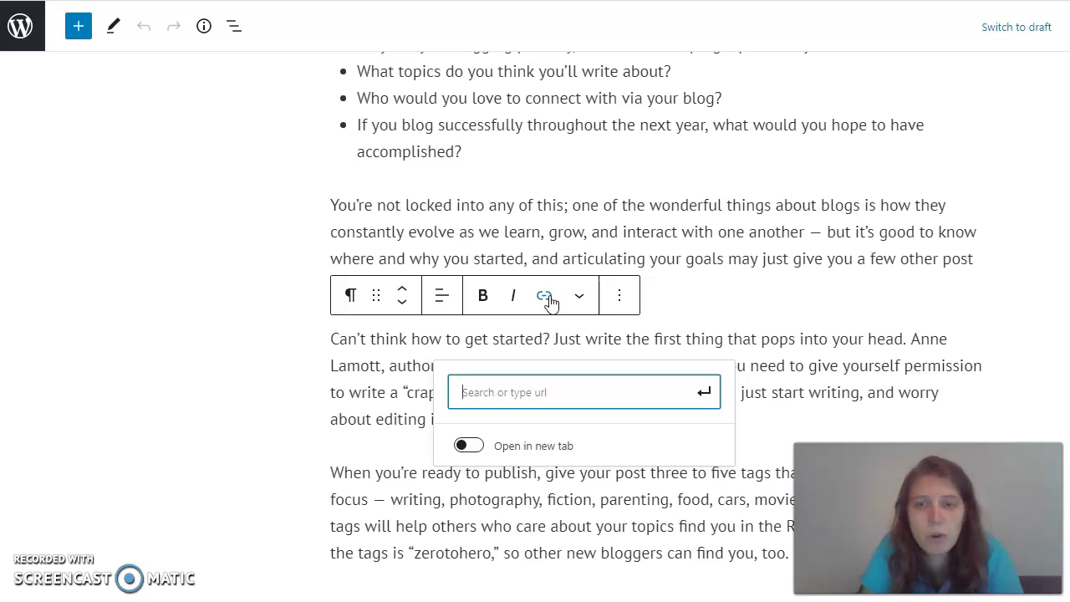
key("alt+Tab")
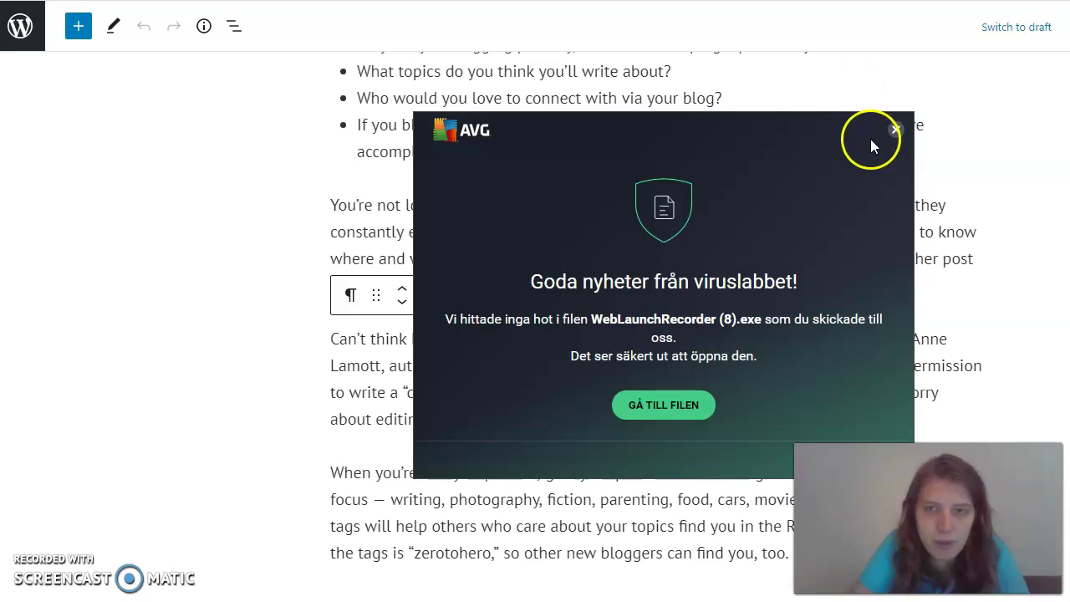
left_click(895, 129)
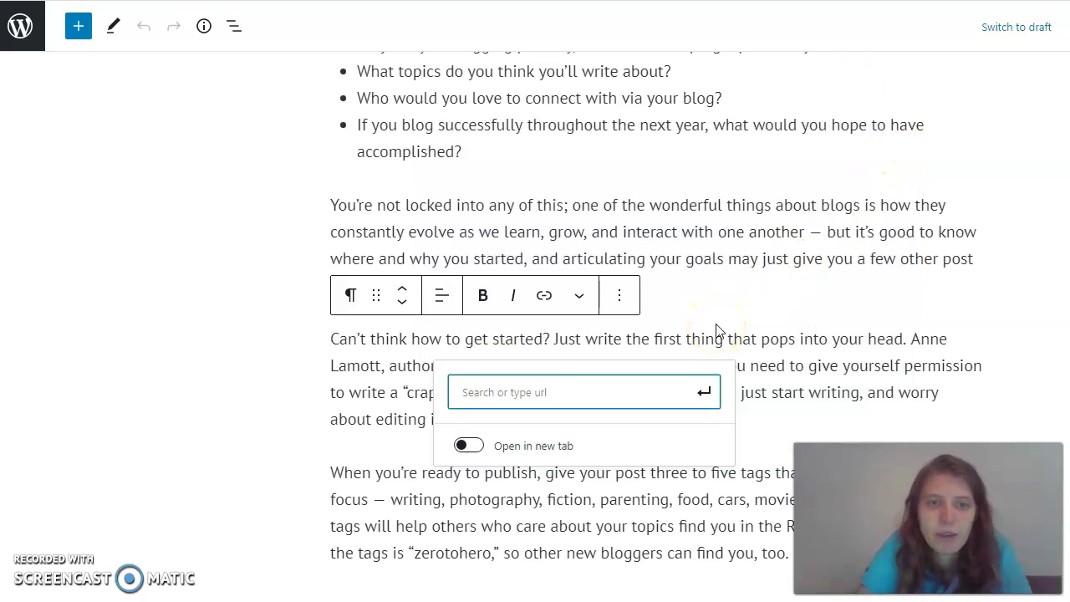
left_click(633, 393)
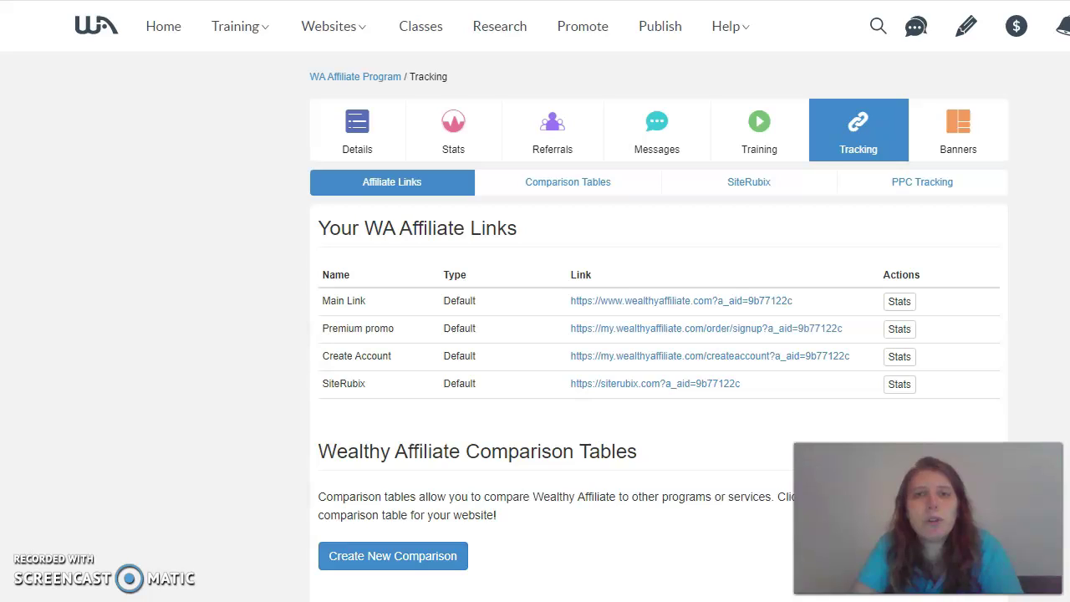
Open the Wealthy Affiliate dashboard from the affiliate links page and let its content load.
left_click(159, 35)
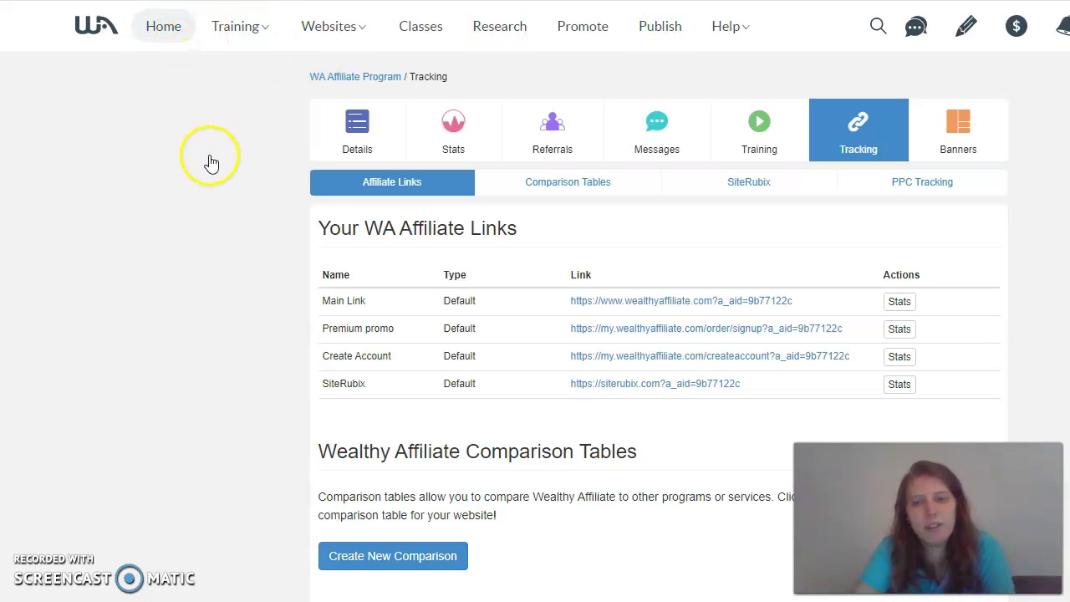
left_click(155, 162)
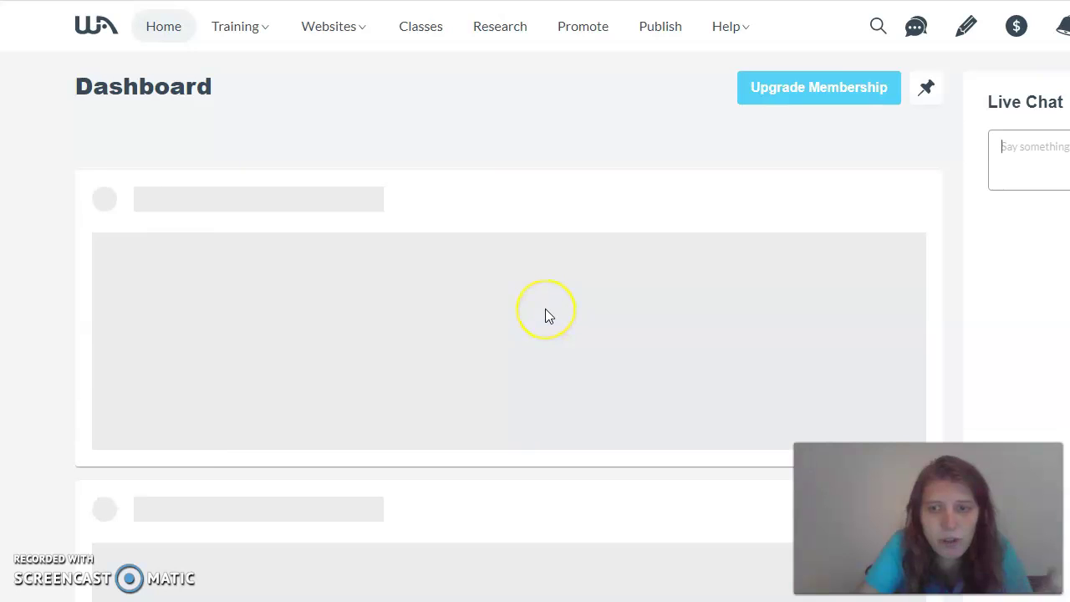
scroll(511, 286, "down", 3)
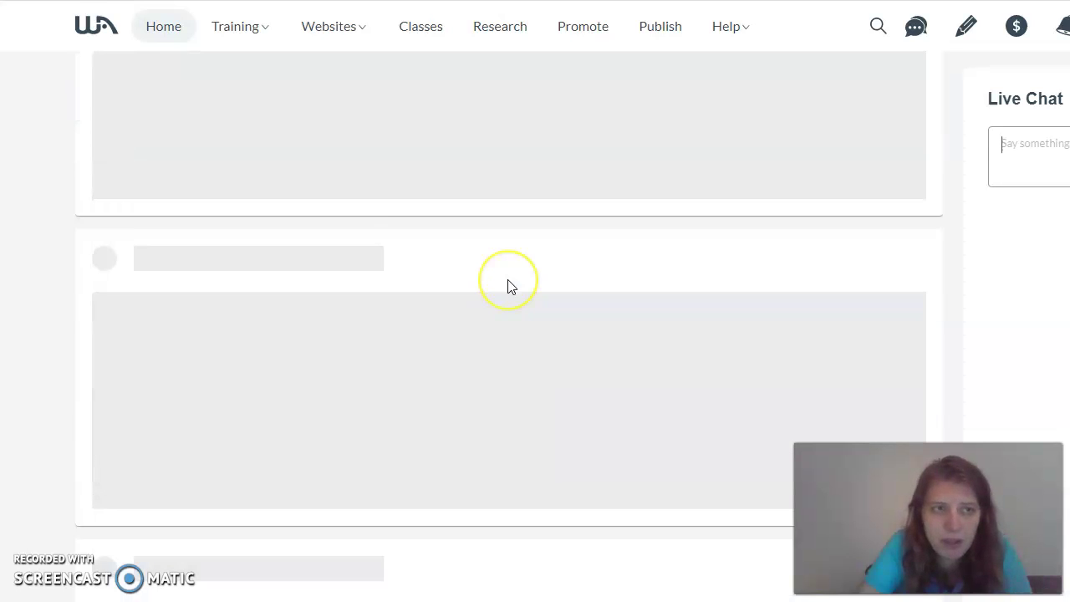
scroll(511, 286, "down", 7)
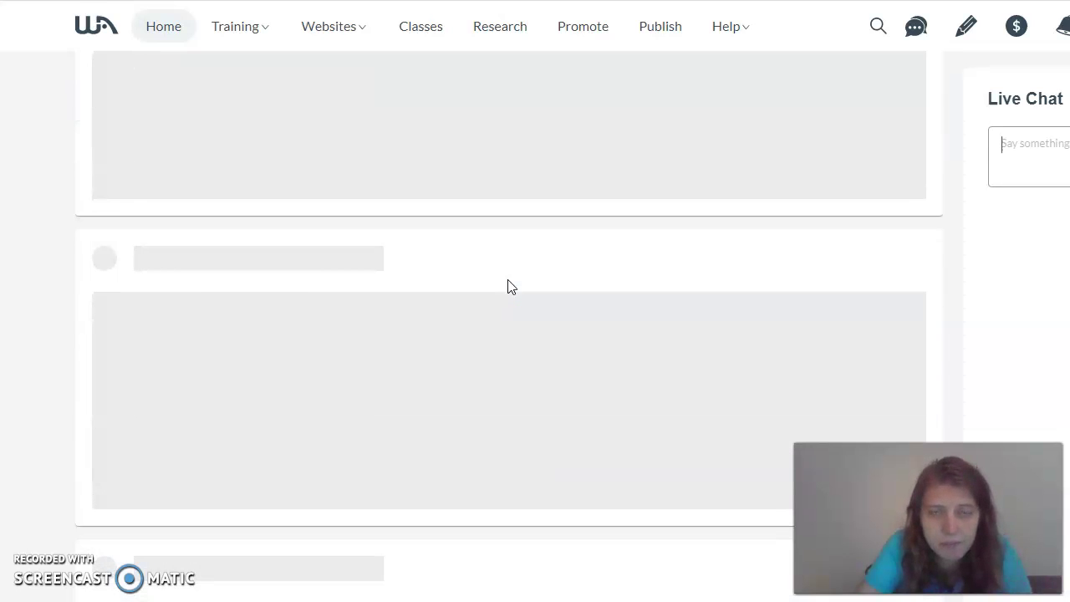
scroll(511, 286, "down", 3)
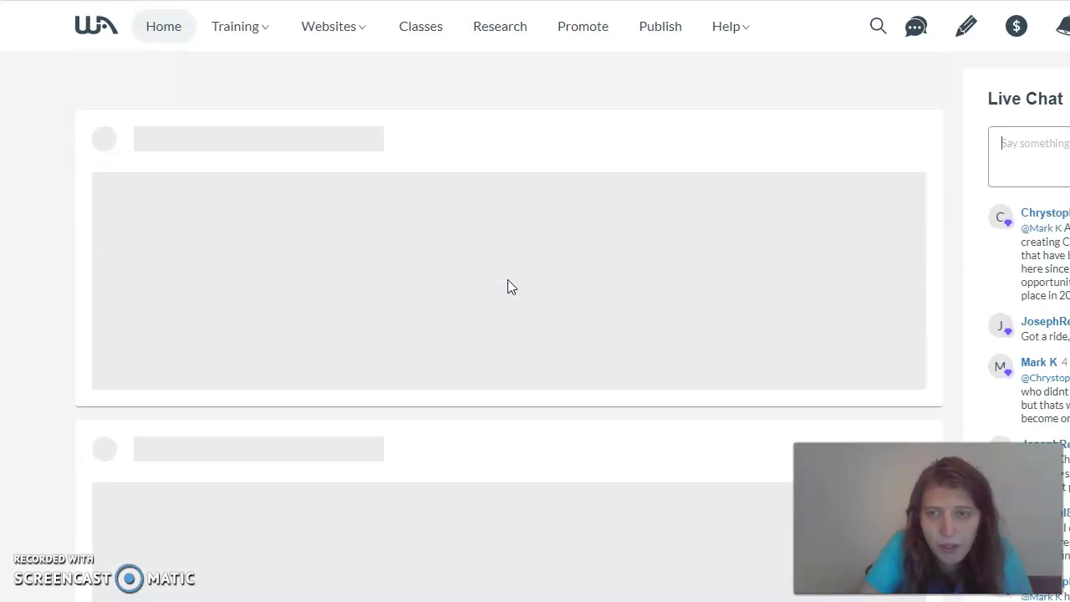
scroll(501, 267, "up", 1)
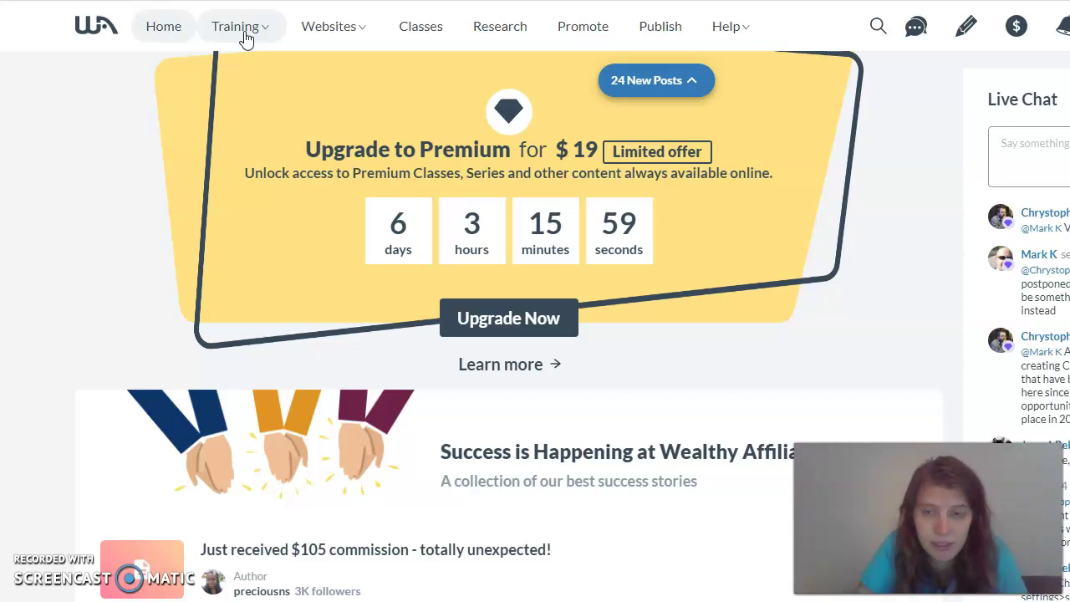
View the Online Entrepreneur Certification course levels in the training overview, and close the overview.
left_click(248, 36)
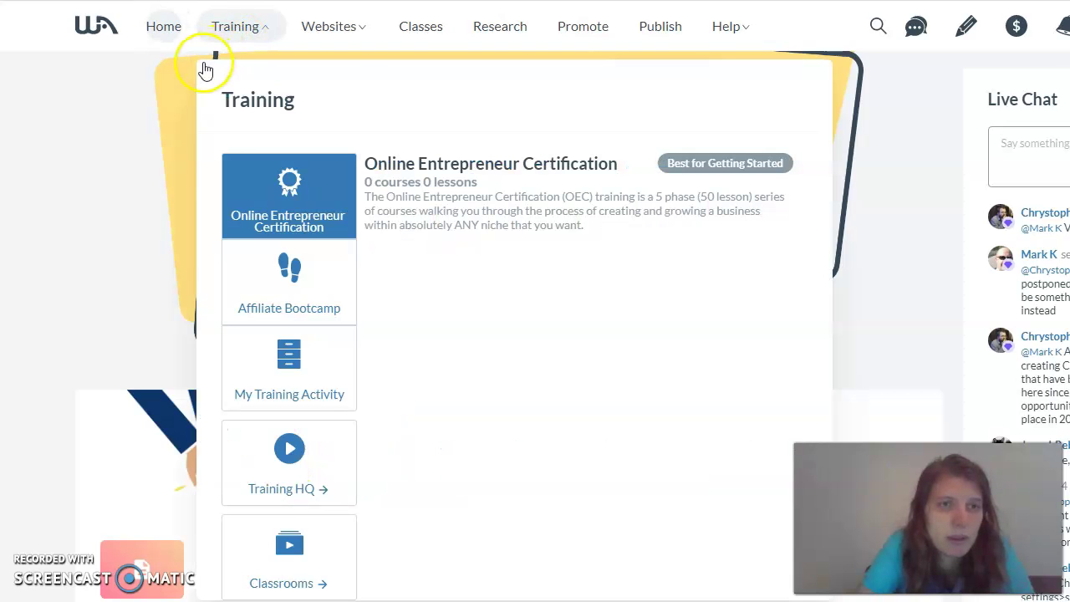
left_click(231, 198)
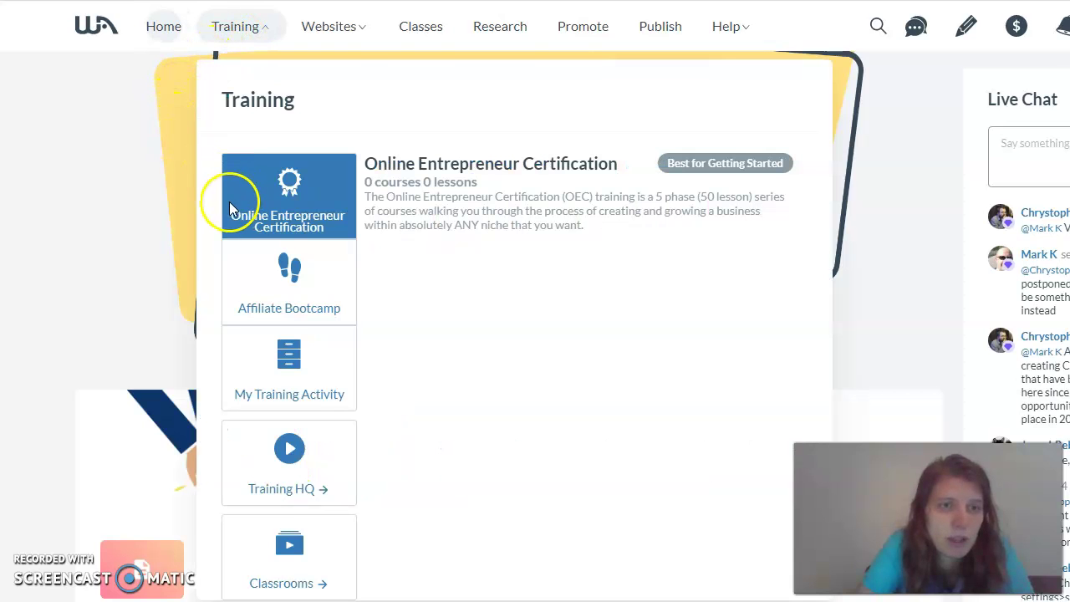
scroll(282, 338, "down", 2)
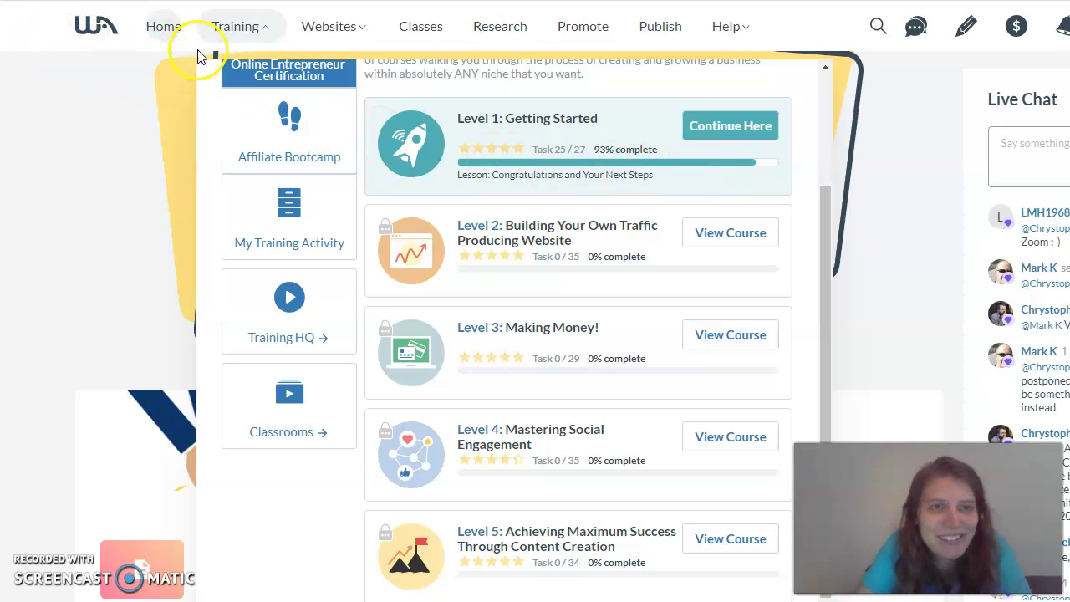
left_click(222, 34)
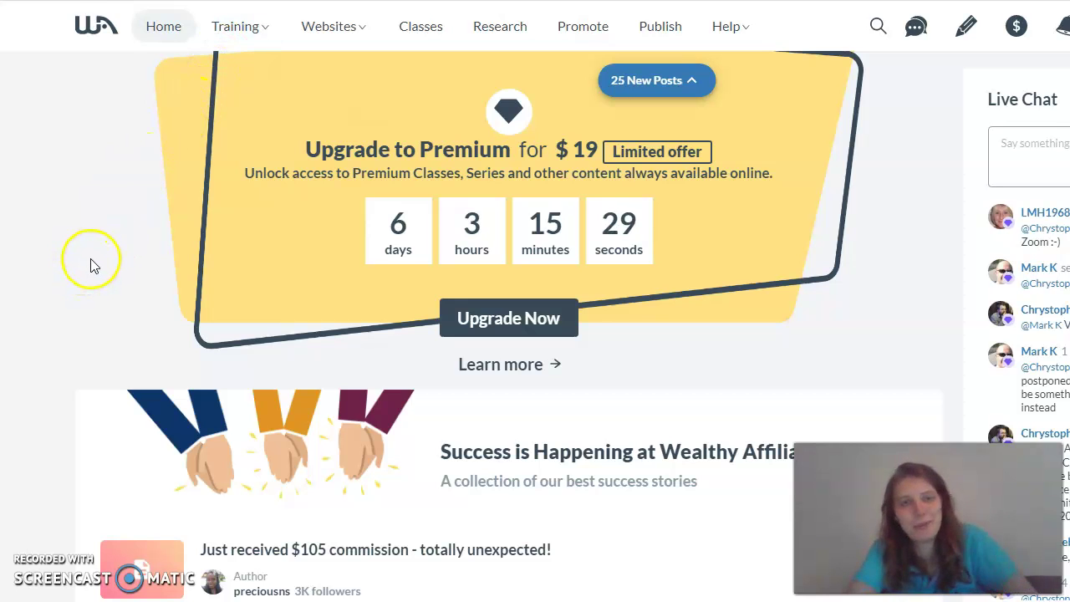
Examine the dashboard's success stories, Top 10 Blogs and motivating member posts.
scroll(81, 342, "down", 3)
scroll(86, 319, "down", 2)
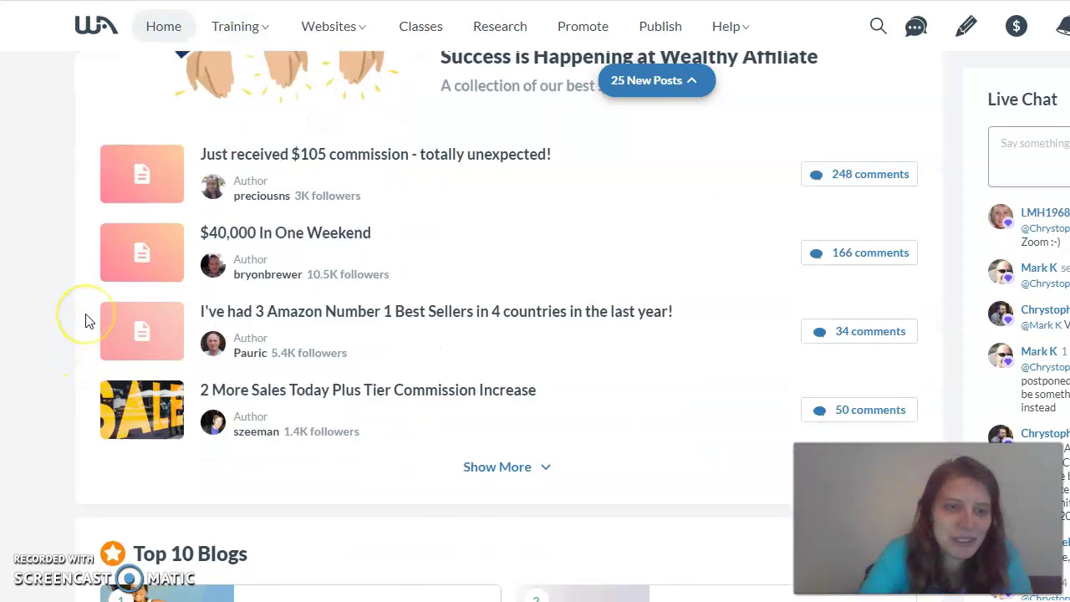
scroll(87, 320, "down", 5)
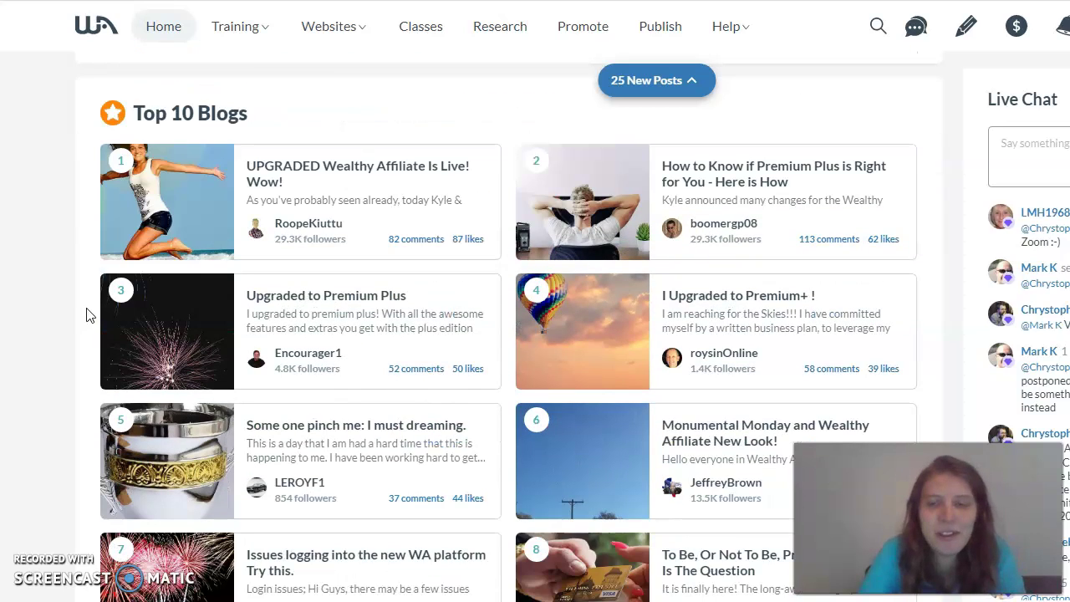
scroll(87, 315, "down", 2)
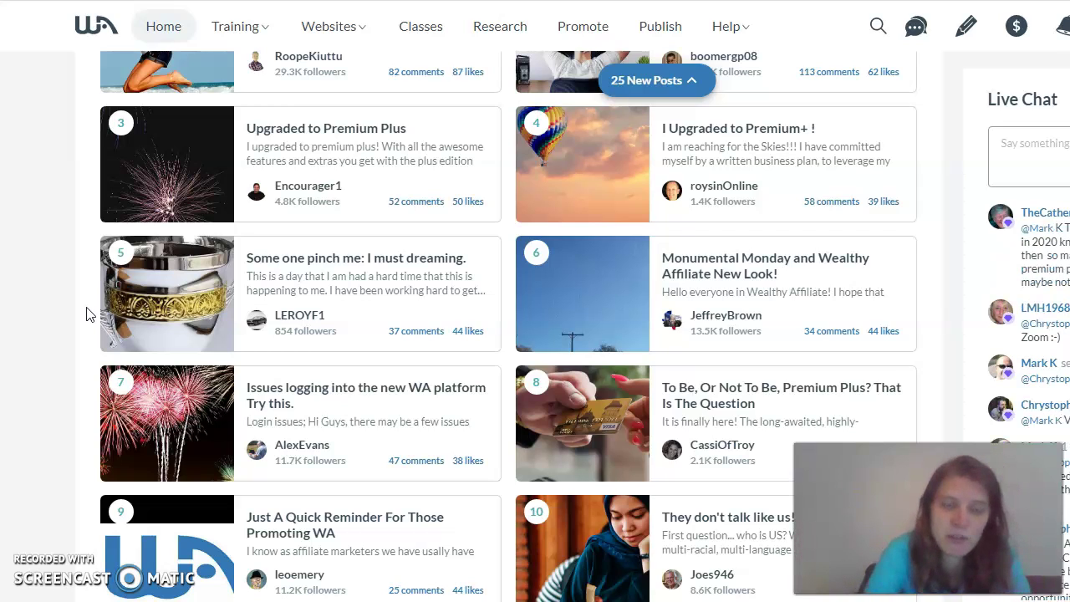
scroll(77, 314, "down", 2)
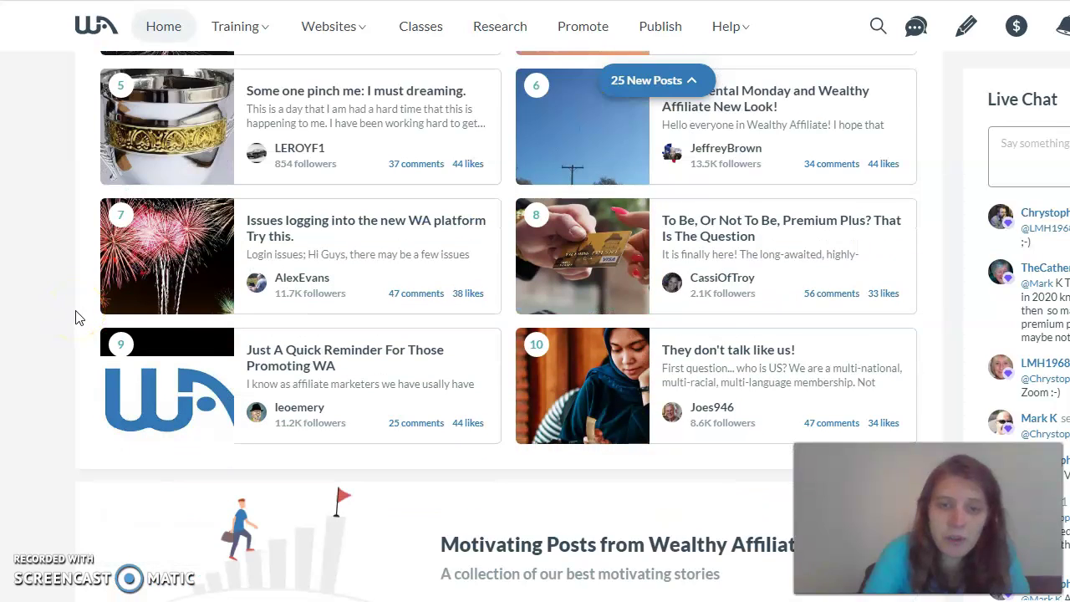
scroll(76, 317, "down", 2)
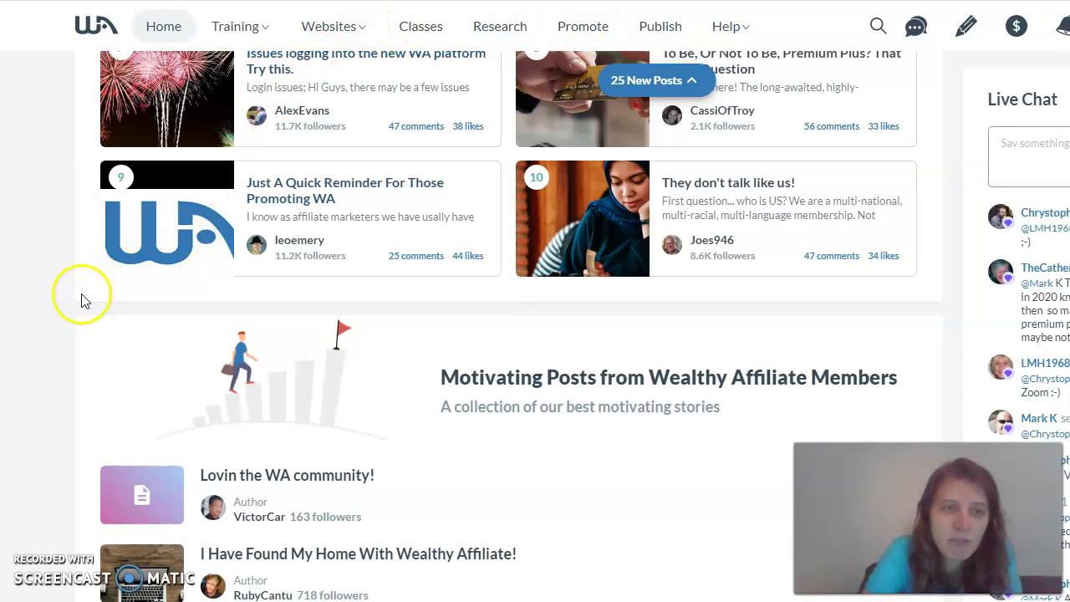
scroll(81, 299, "down", 2)
scroll(83, 301, "down", 2)
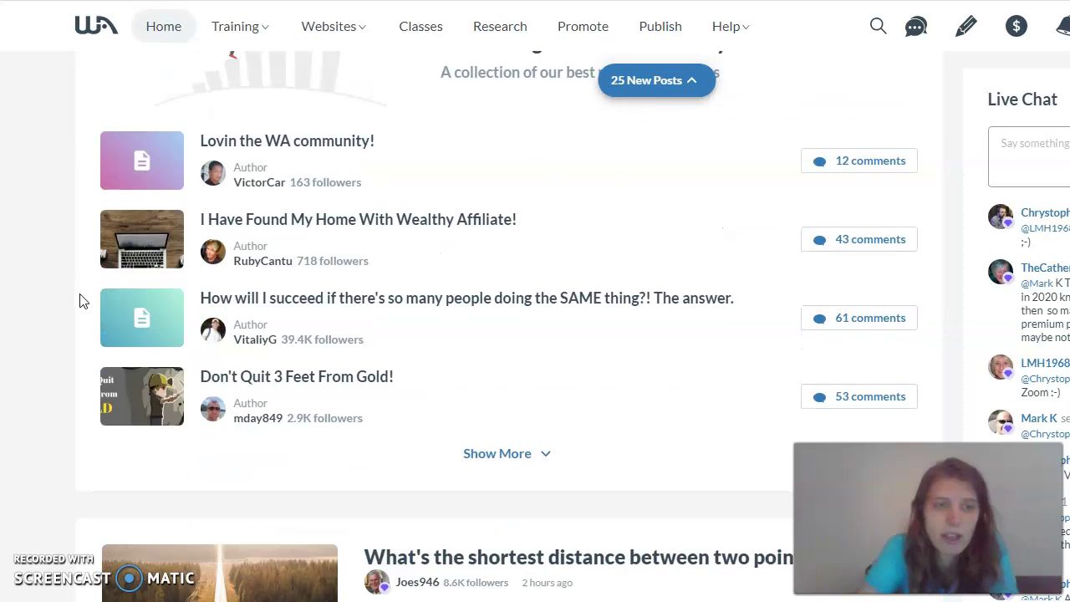
scroll(80, 298, "down", 2)
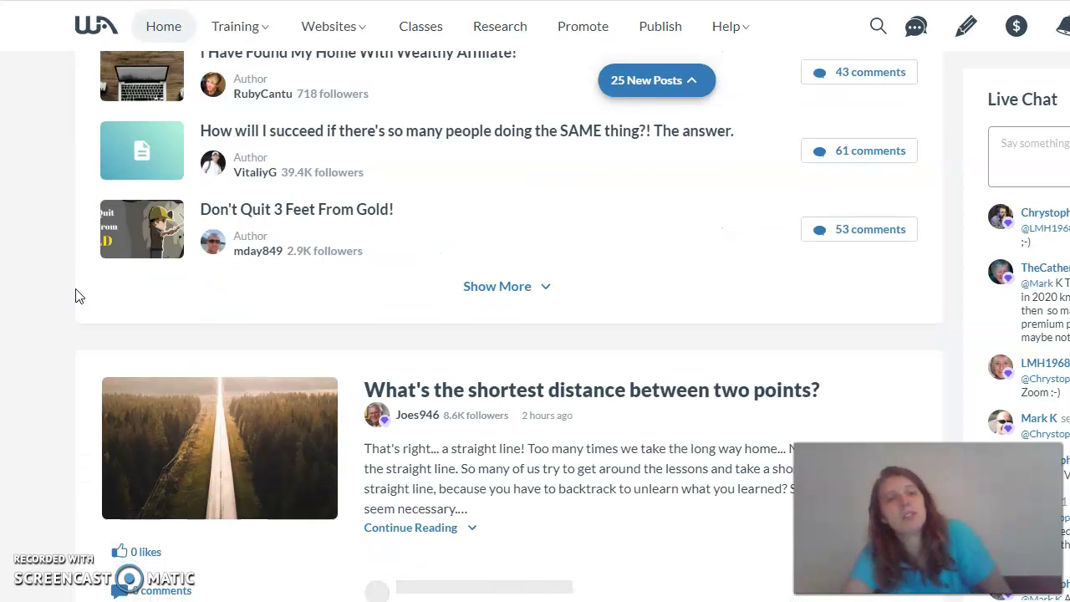
Examine the dashboard's Premium upgrade offers, Get Started steps and New Premium Members section.
scroll(73, 297, "up", 5)
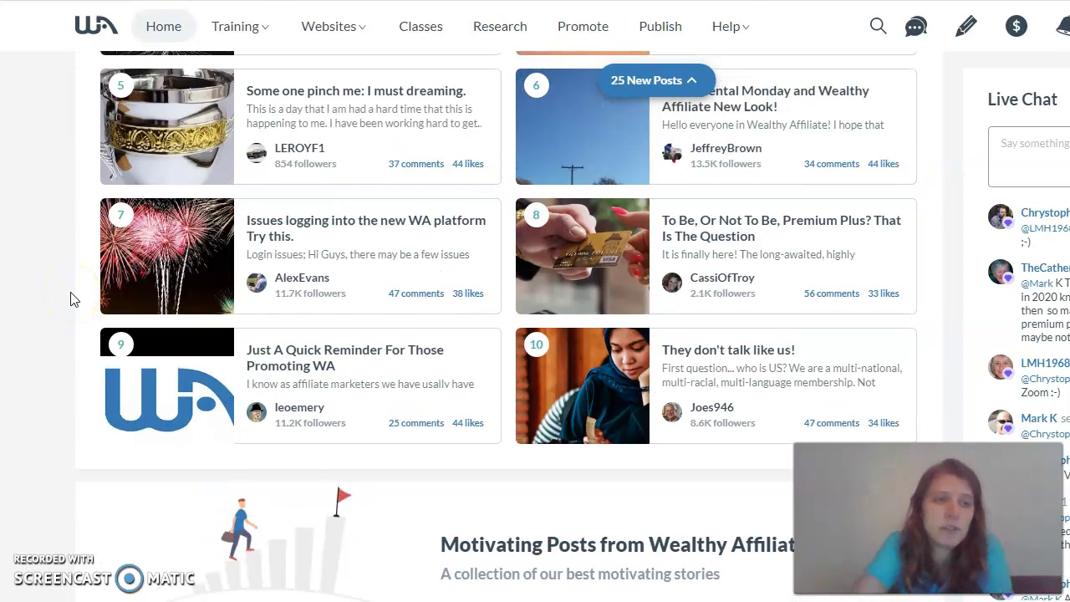
scroll(71, 300, "up", 8)
scroll(71, 299, "up", 4)
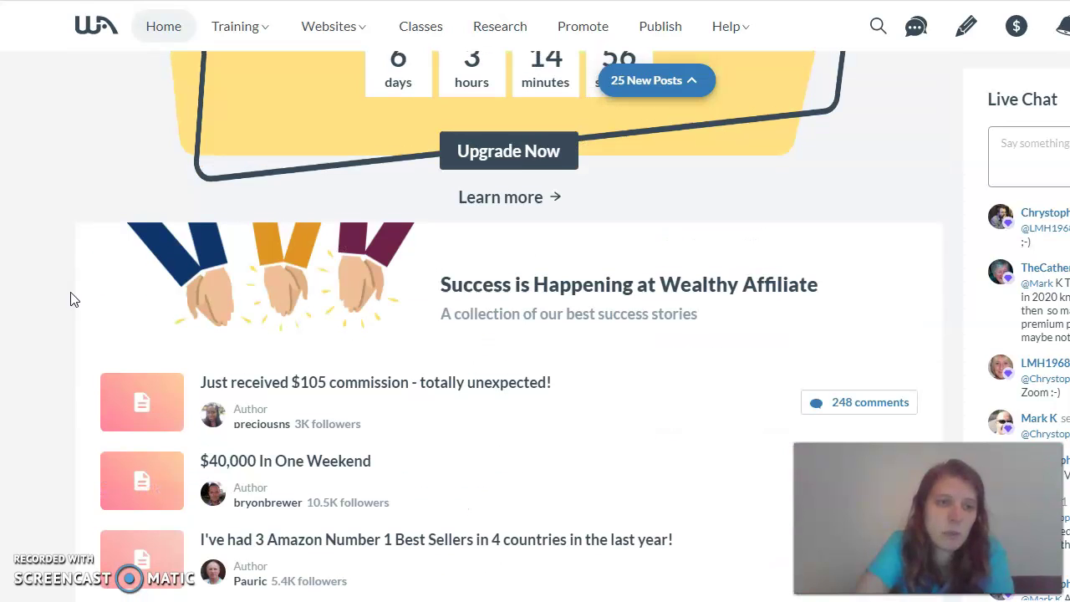
scroll(71, 299, "up", 4)
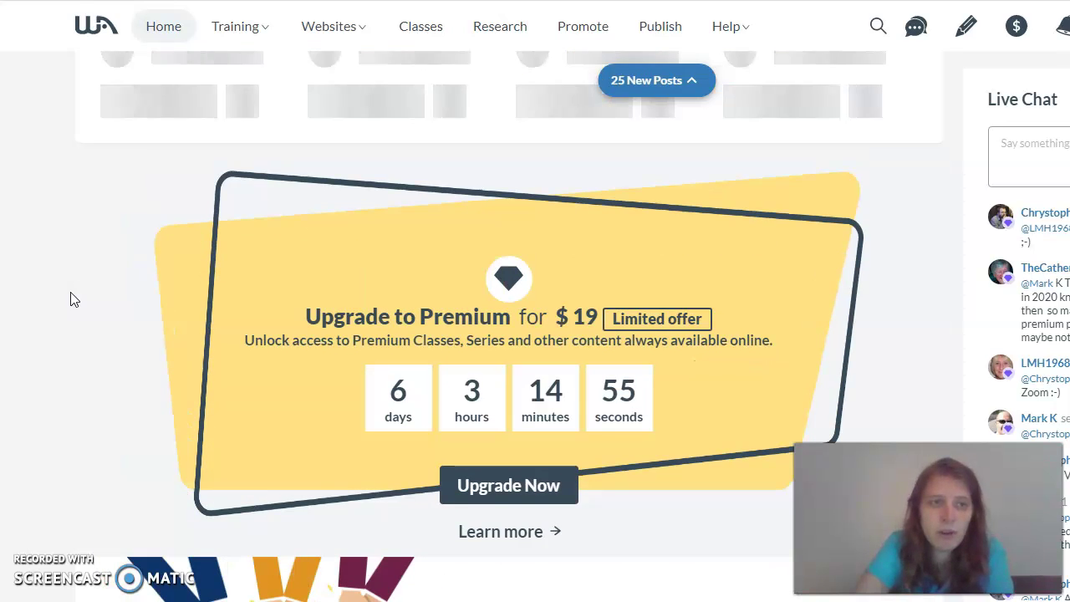
scroll(71, 299, "up", 5)
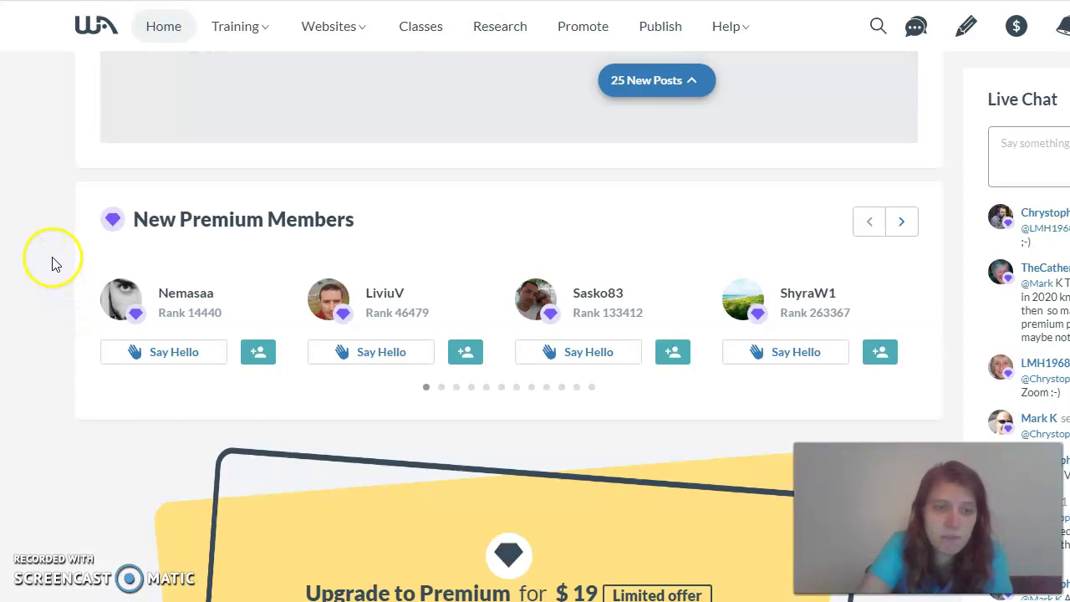
scroll(54, 266, "down", 3)
scroll(52, 263, "down", 1)
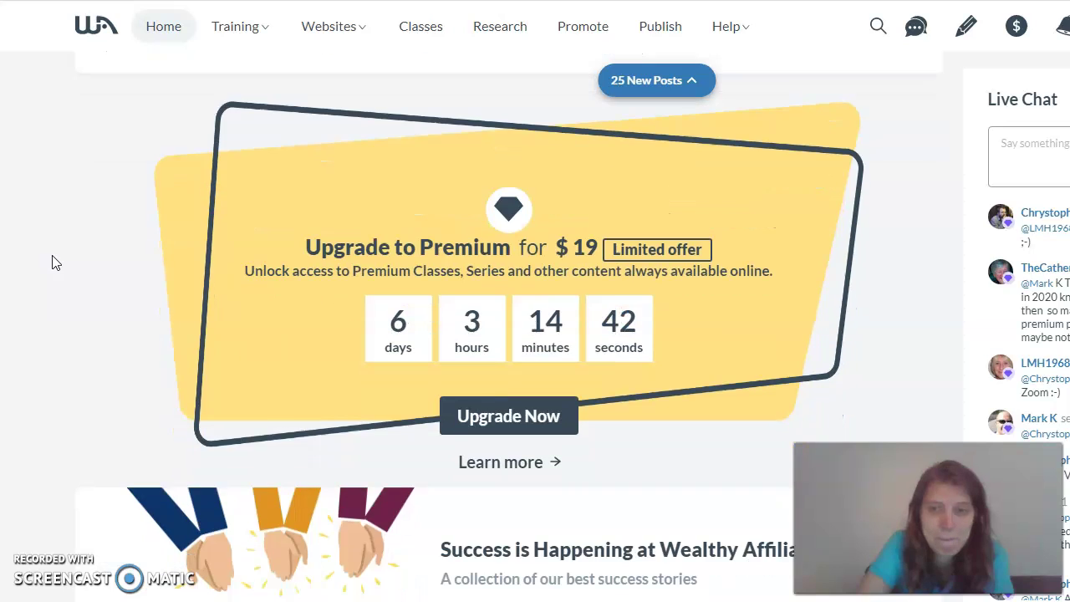
scroll(50, 262, "down", 3)
scroll(50, 262, "up", 9)
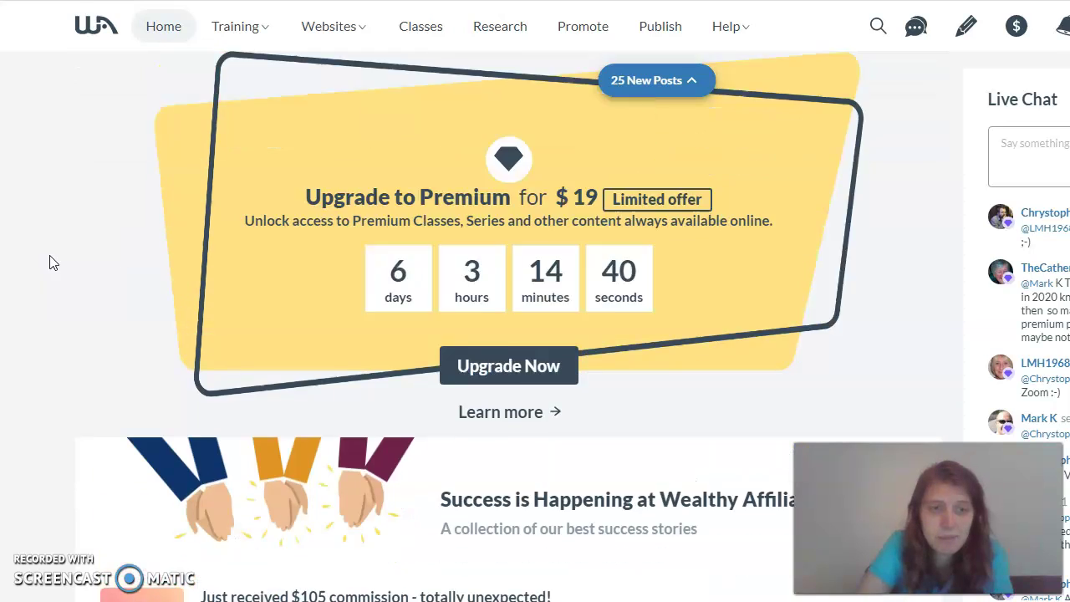
scroll(26, 249, "up", 5)
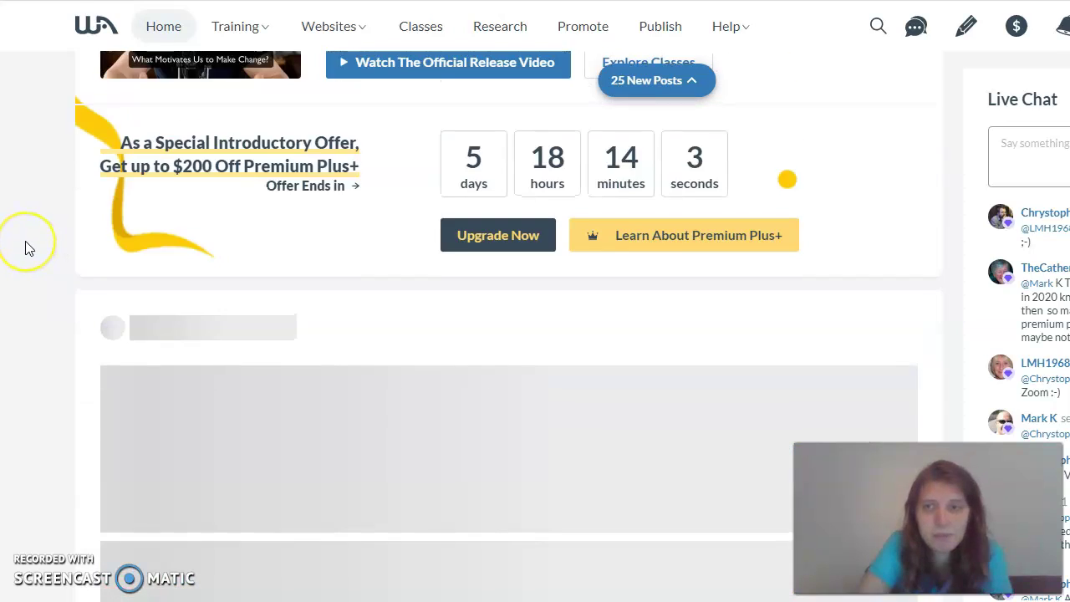
scroll(25, 248, "down", 5)
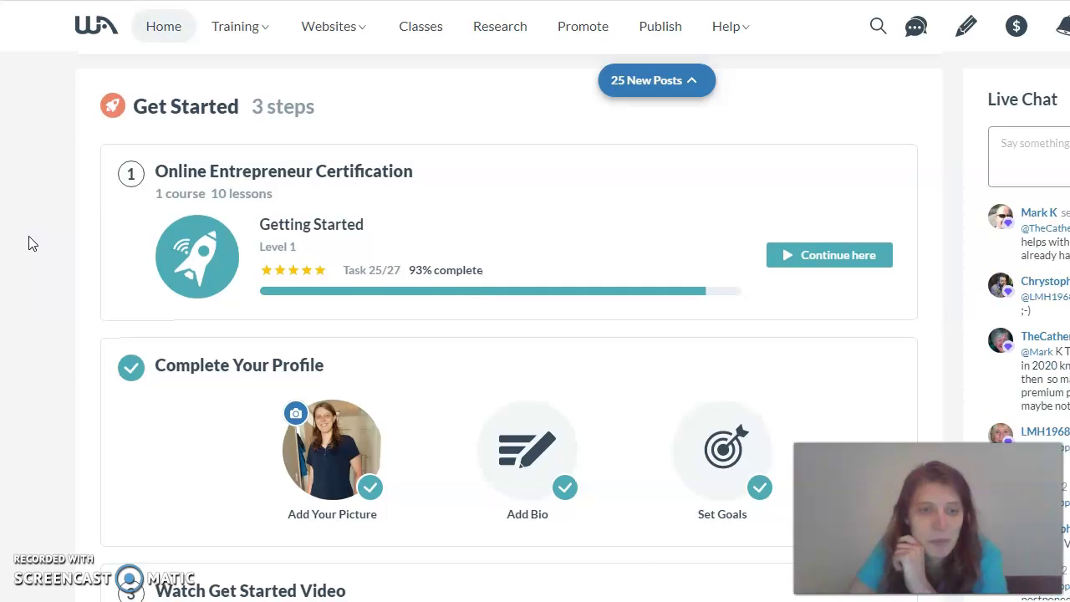
scroll(28, 235, "down", 5)
scroll(28, 243, "down", 2)
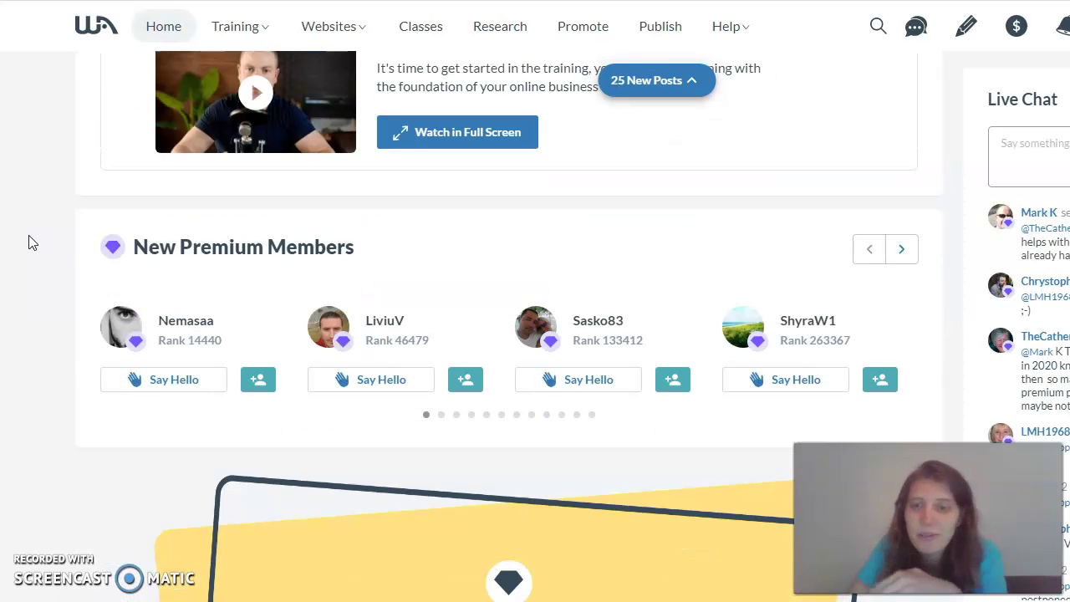
left_click(35, 244)
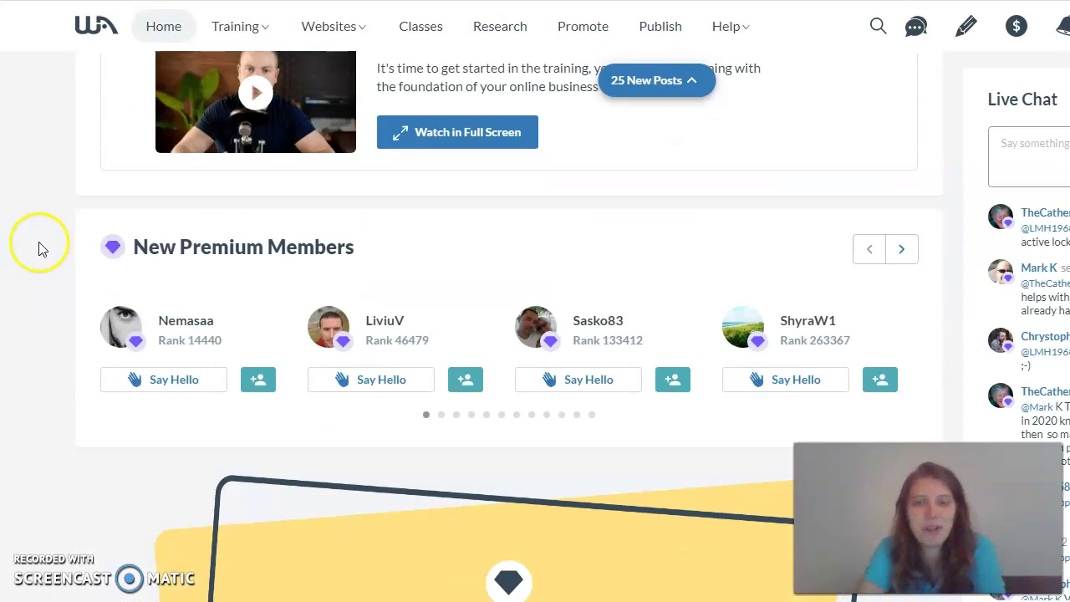